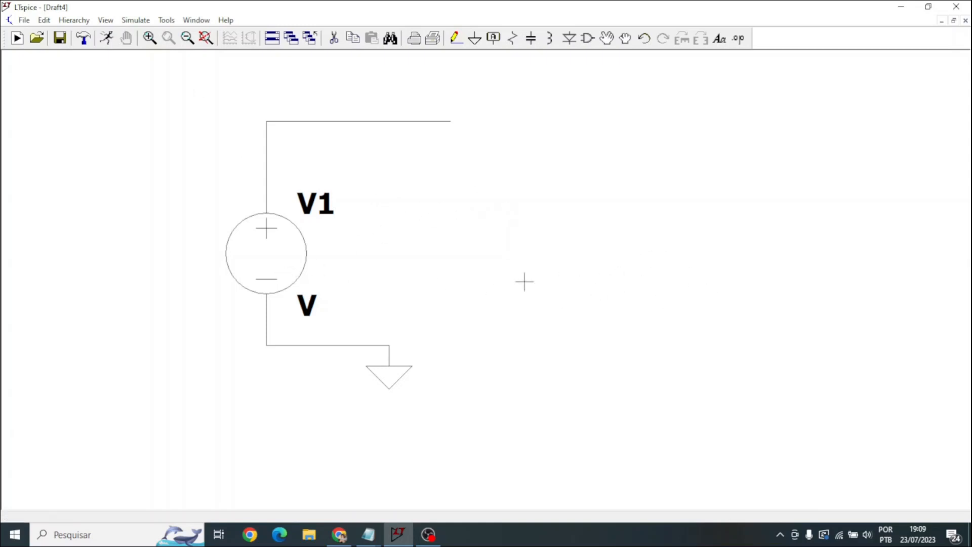
Set the DC value of voltage source V1 to 1 V
{"action": "right_click", "coordinate": [269, 251]}
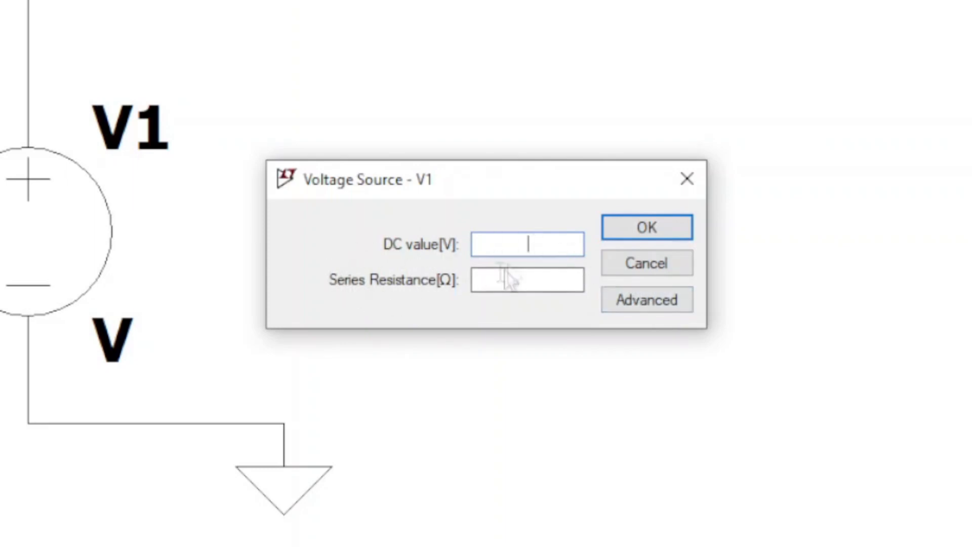
{"action": "type", "text": "1"}
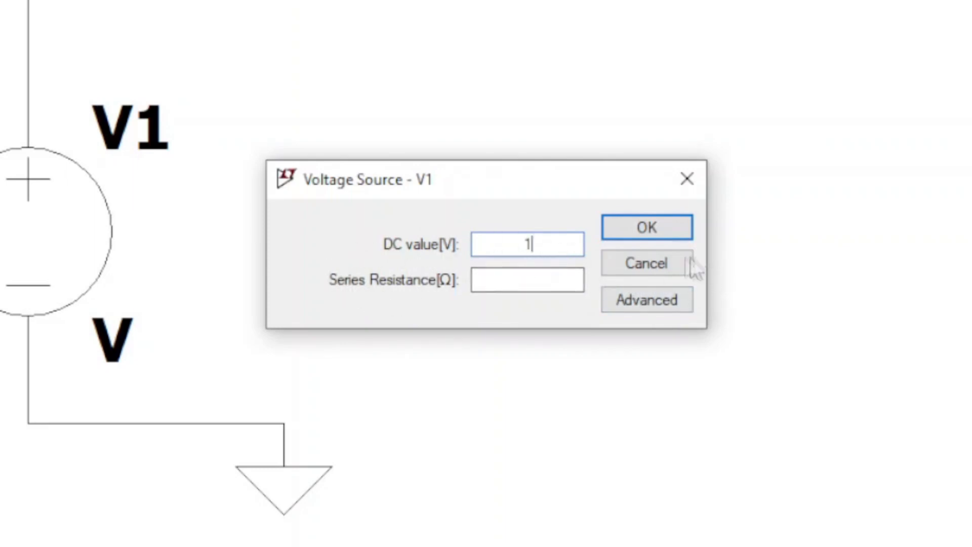
{"action": "left_click", "coordinate": [652, 225]}
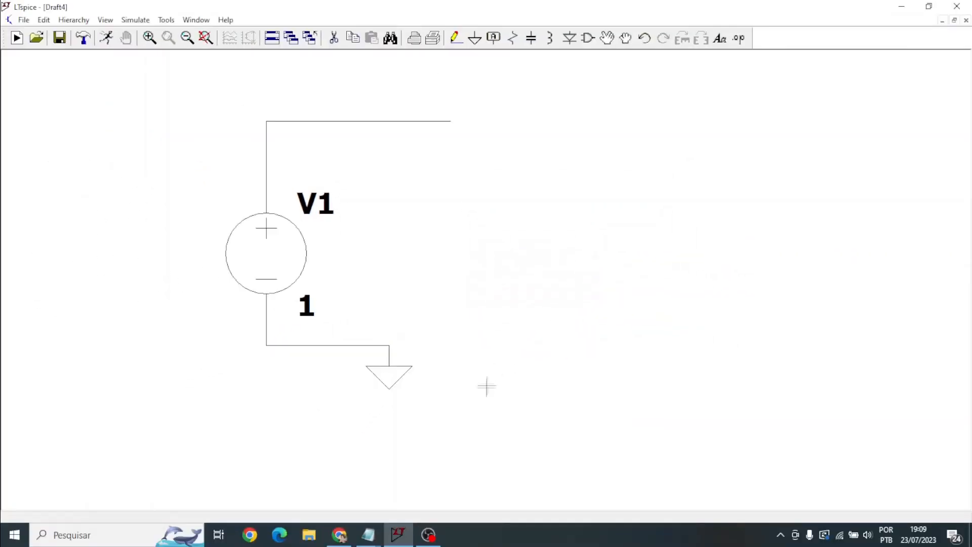
Configure and run a transient simulation with a stop time of 1 and data saving starting at 0
{"action": "scroll", "coordinate": [448, 413], "scroll_direction": "down", "scroll_amount": 1}
{"action": "left_click", "coordinate": [107, 38]}
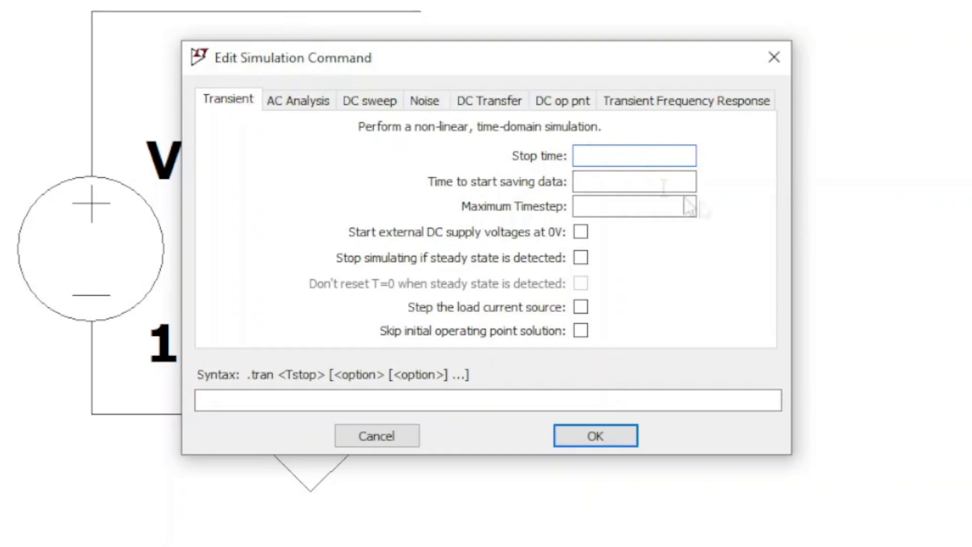
{"action": "type", "text": "1"}
{"action": "key", "text": "Tab"}
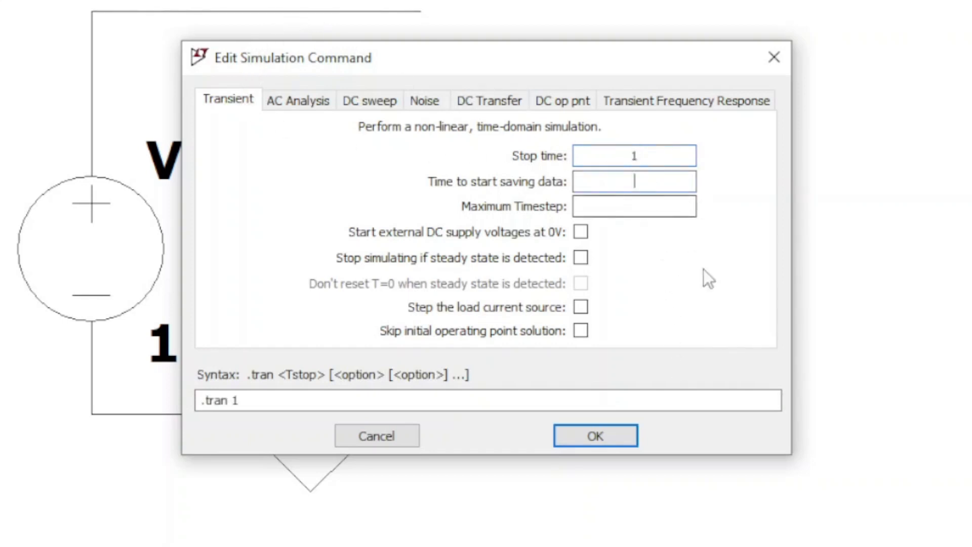
{"action": "type", "text": "0"}
{"action": "key", "text": "Tab"}
{"action": "left_click", "coordinate": [588, 434]}
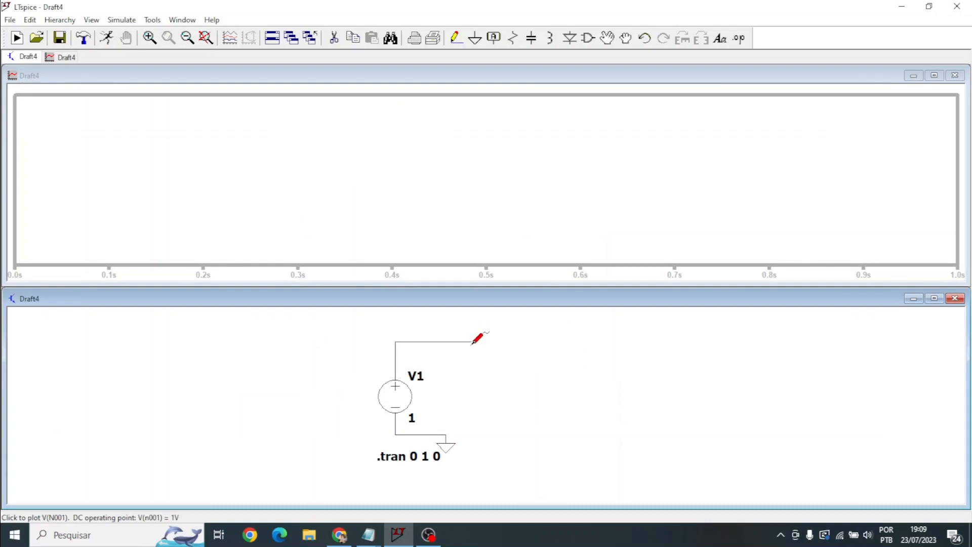
Plot the voltage of the wire at V1's positive terminal, and close the waveform window to return to the full-size schematic
{"action": "left_click", "coordinate": [473, 340]}
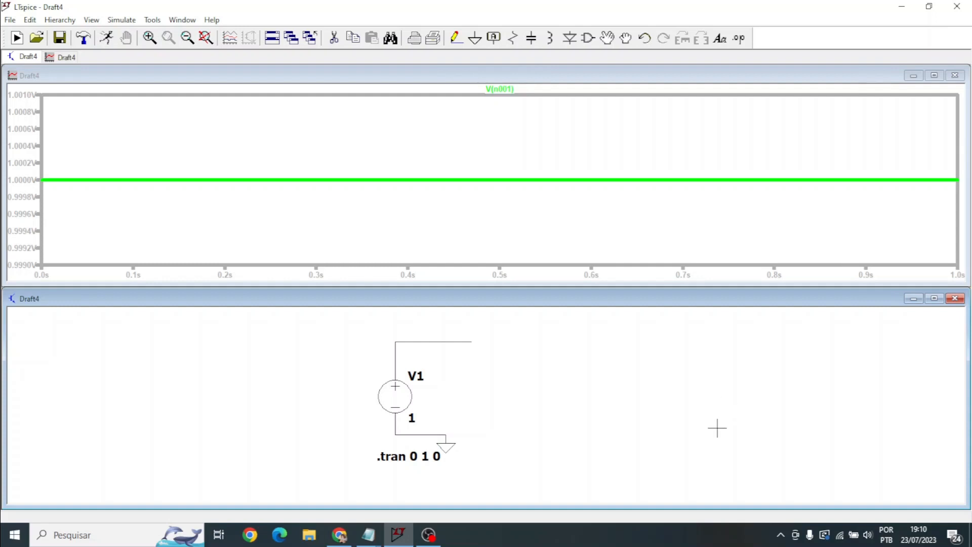
{"action": "left_click", "coordinate": [955, 75]}
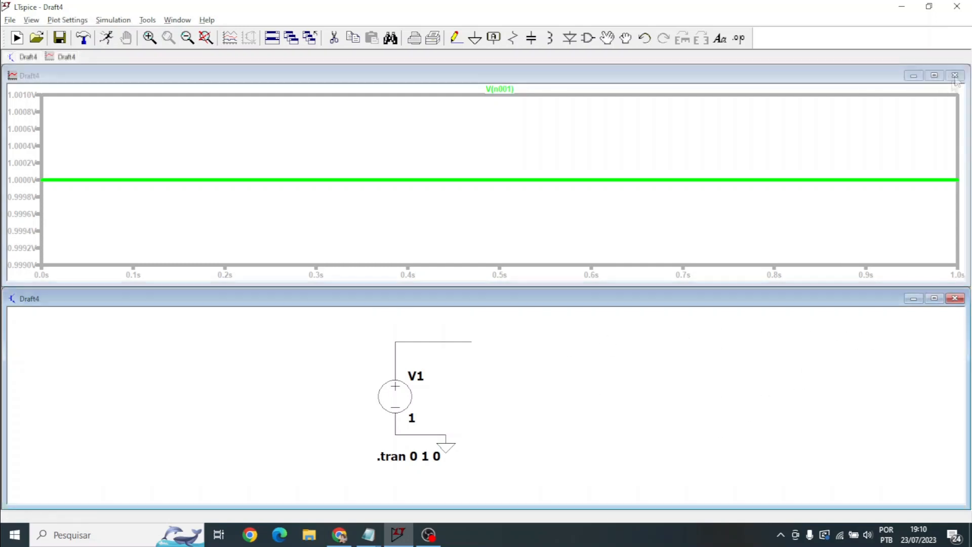
{"action": "double_click", "coordinate": [647, 283]}
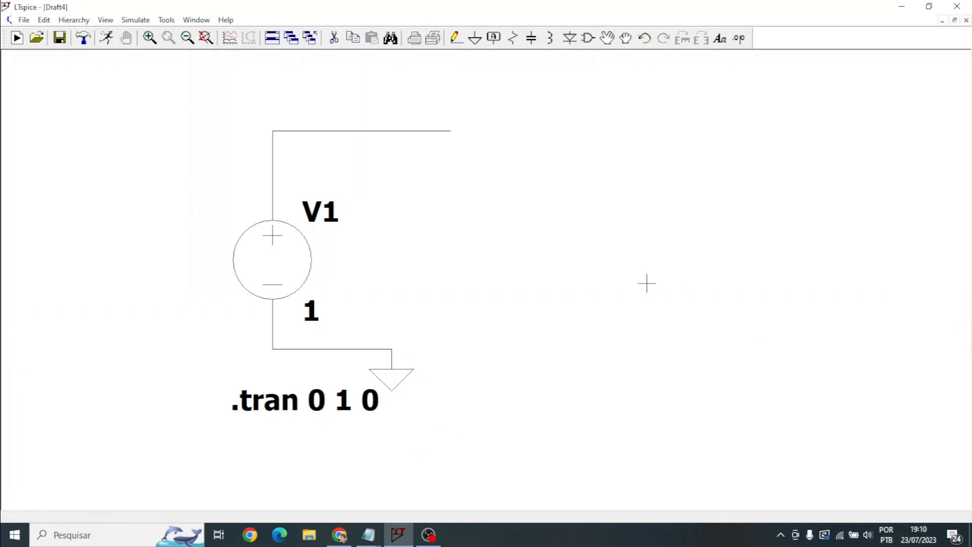
Change V1 to a SINE function with a DC offset of 0 V, an amplitude of 1 V and a frequency of 1 Hz
{"action": "right_click", "coordinate": [293, 267]}
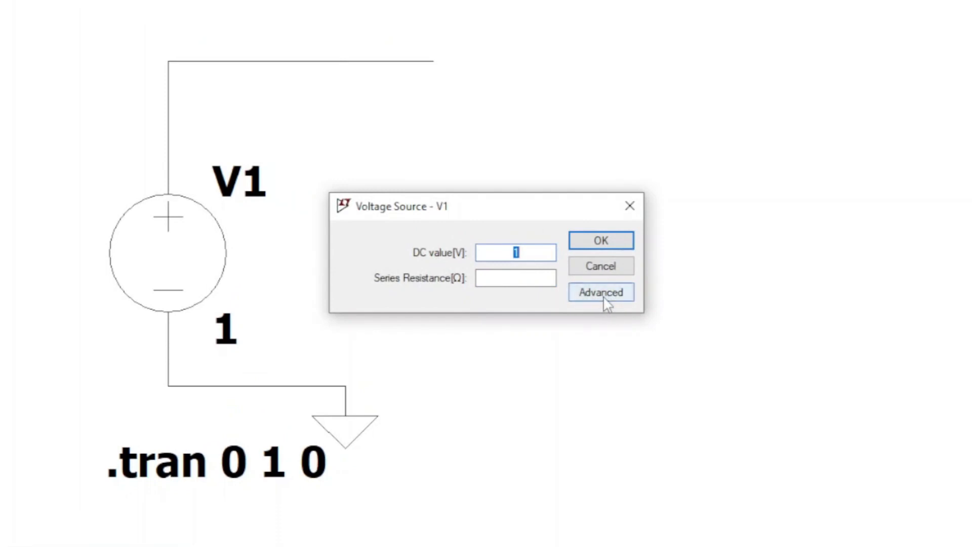
{"action": "left_click", "coordinate": [605, 299]}
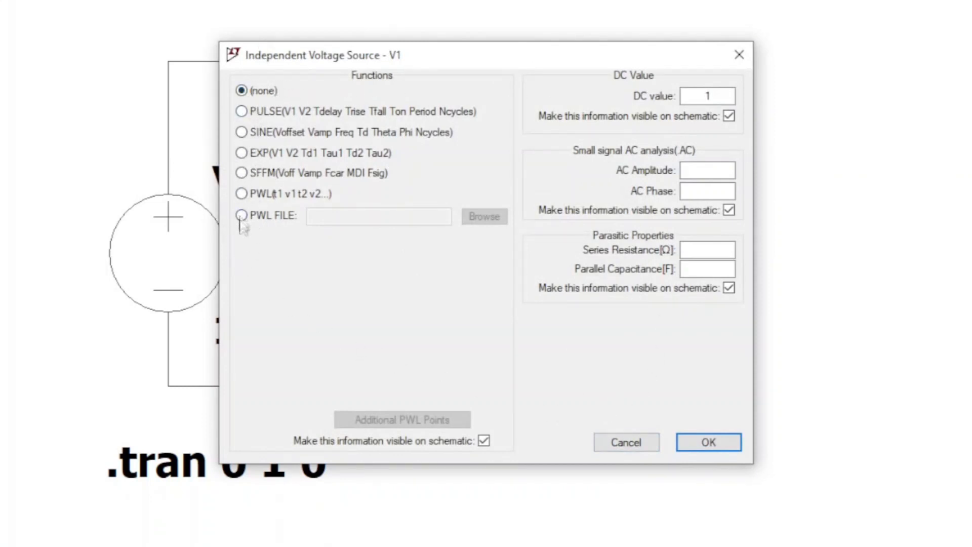
{"action": "left_click", "coordinate": [241, 133]}
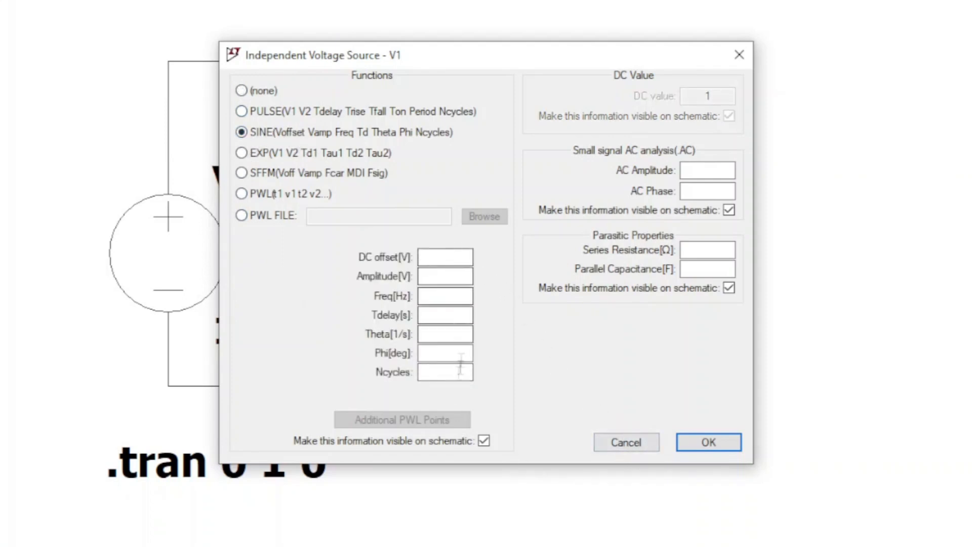
{"action": "left_click", "coordinate": [445, 256]}
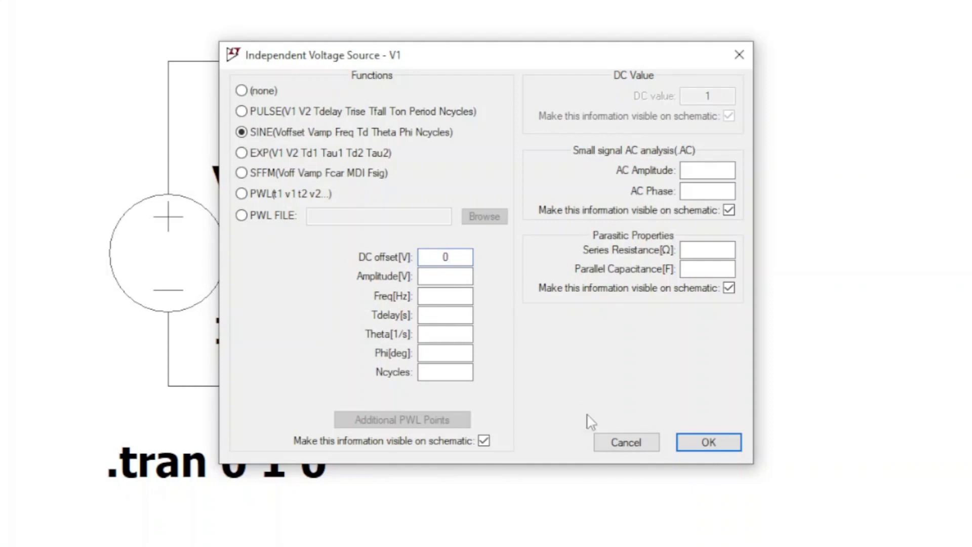
{"action": "left_click", "coordinate": [462, 276]}
{"action": "type", "text": "1"}
{"action": "left_click", "coordinate": [458, 297]}
{"action": "type", "text": "1"}
{"action": "left_click", "coordinate": [708, 442]}
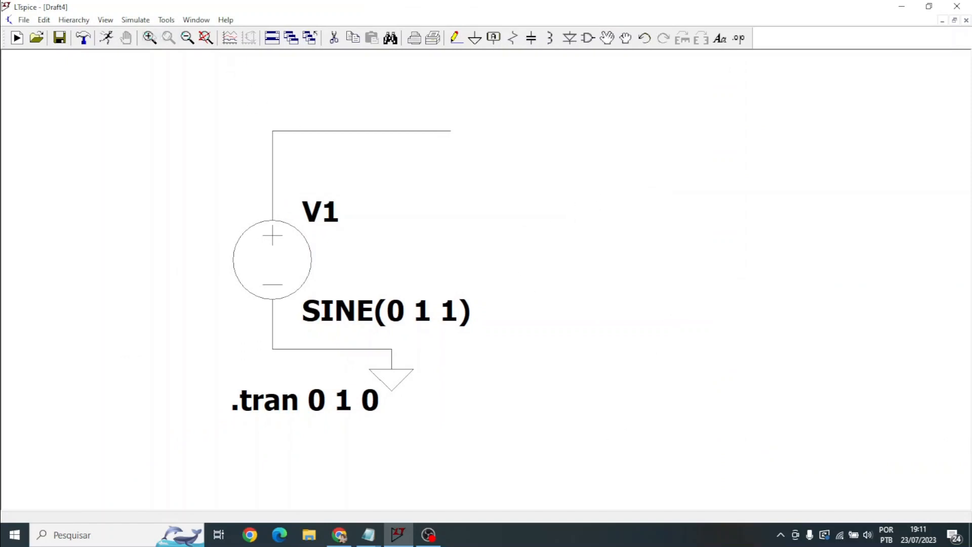
Run the transient simulation with the sine source and plot the voltage of the wire at V1's positive terminal
{"action": "left_click", "coordinate": [108, 43]}
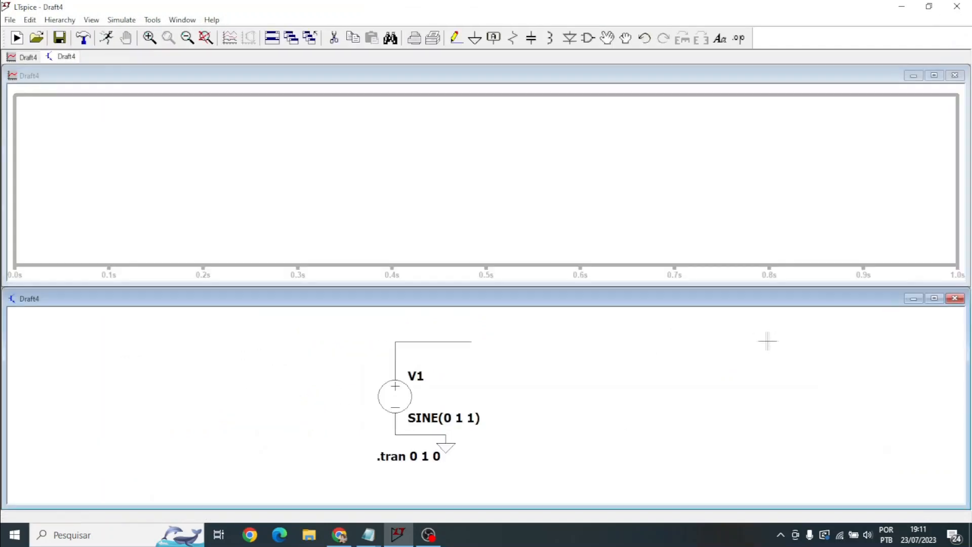
{"action": "left_click", "coordinate": [470, 341]}
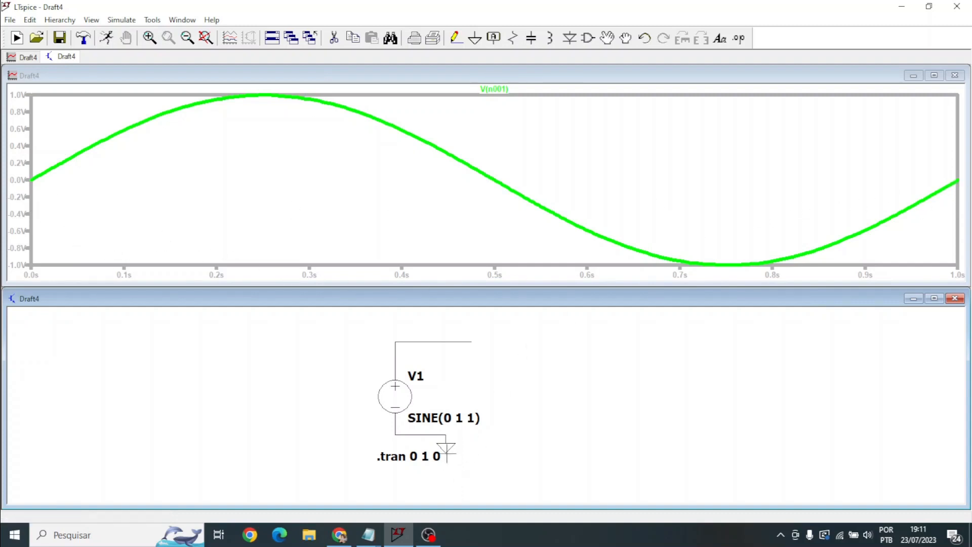
{"action": "right_click", "coordinate": [398, 460]}
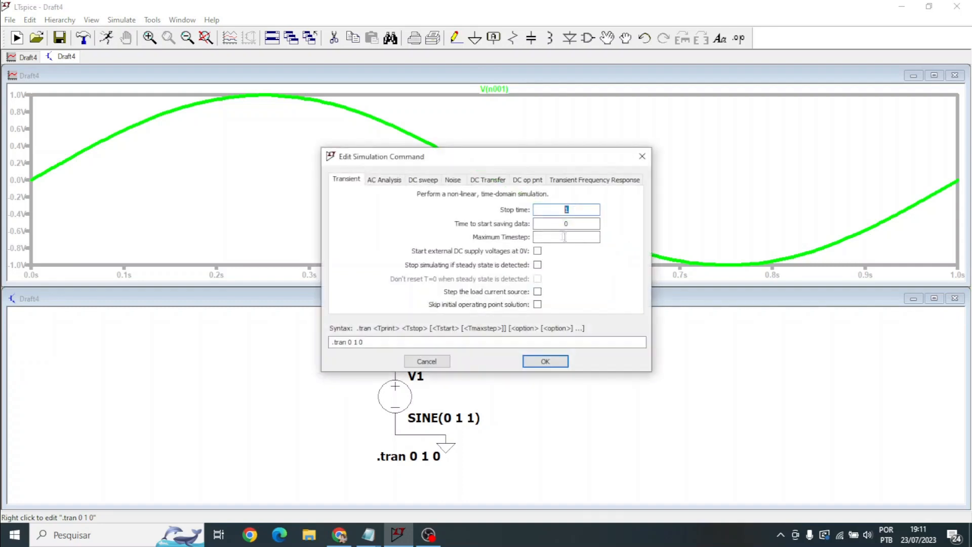
{"action": "left_click", "coordinate": [642, 156]}
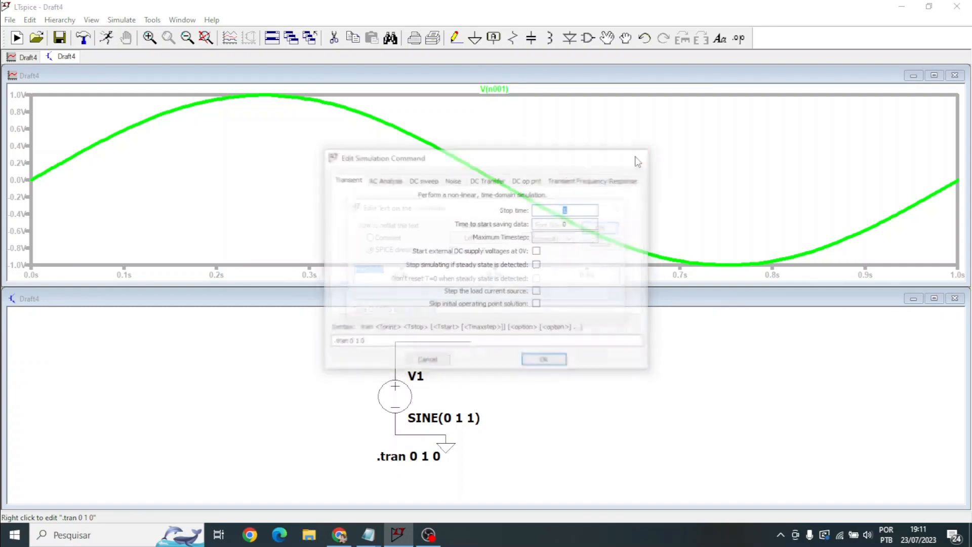
{"action": "left_click", "coordinate": [621, 201]}
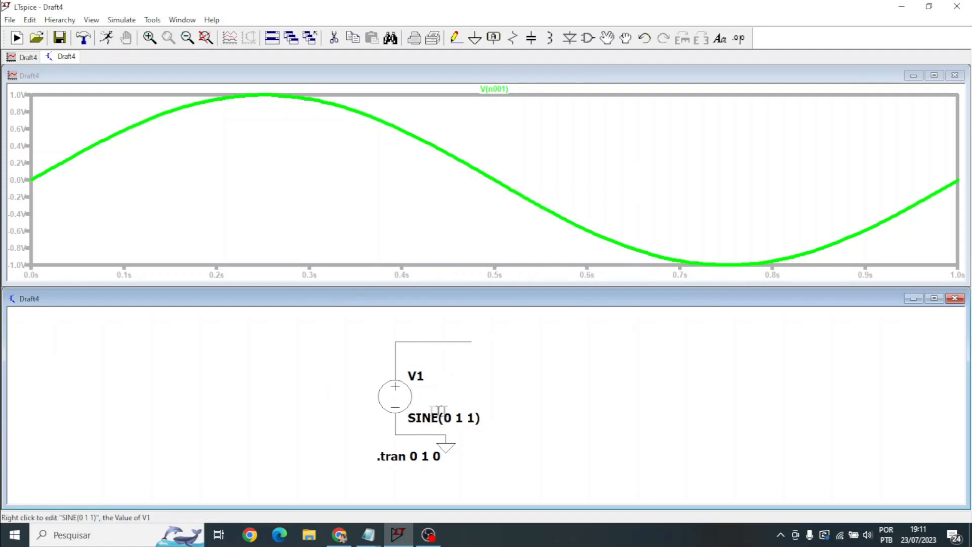
Attach a measurement cursor to the V(n001) trace, read a point near 0.5 s, and close the cursor readout
{"action": "left_click", "coordinate": [928, 154]}
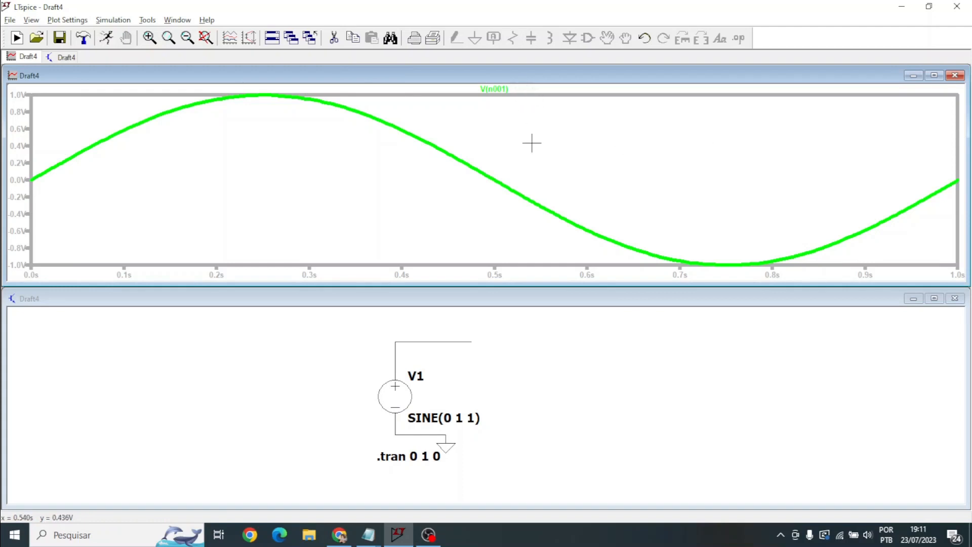
{"action": "left_click", "coordinate": [504, 89]}
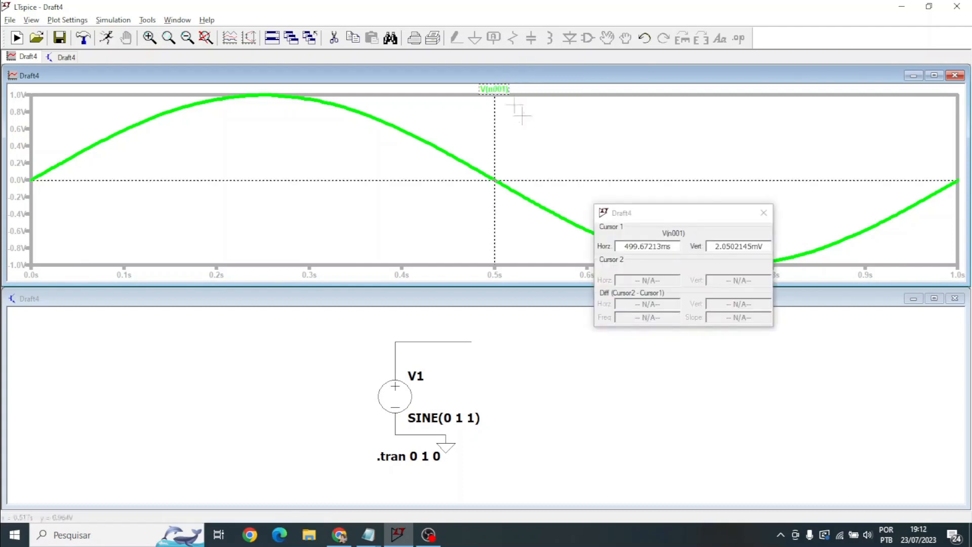
{"action": "mouse_move", "coordinate": [496, 186]}
{"action": "left_mouse_down"}
{"action": "mouse_move", "coordinate": [510, 232]}
{"action": "mouse_move", "coordinate": [612, 261]}
{"action": "mouse_move", "coordinate": [628, 253]}
{"action": "mouse_move", "coordinate": [445, 149]}
{"action": "mouse_move", "coordinate": [504, 162]}
{"action": "left_mouse_up"}
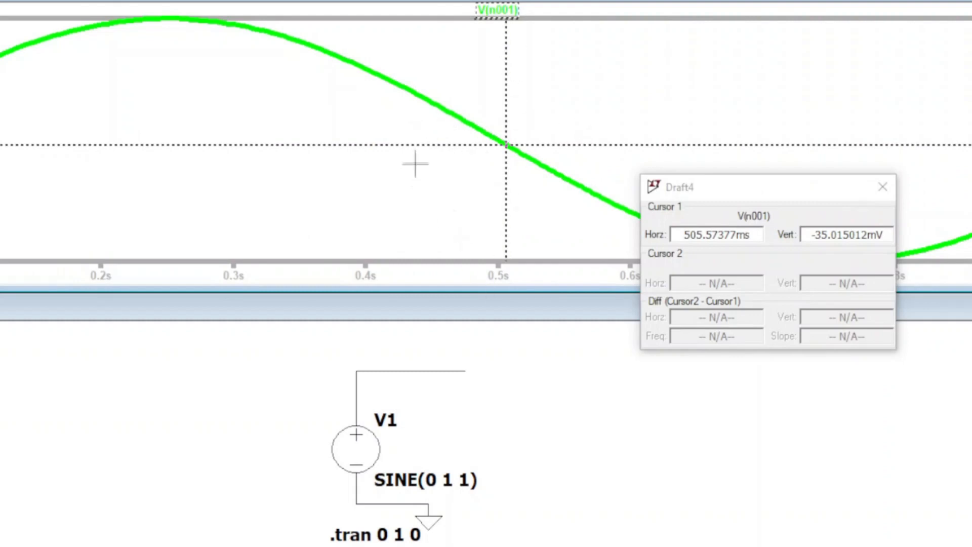
{"action": "left_click", "coordinate": [880, 190]}
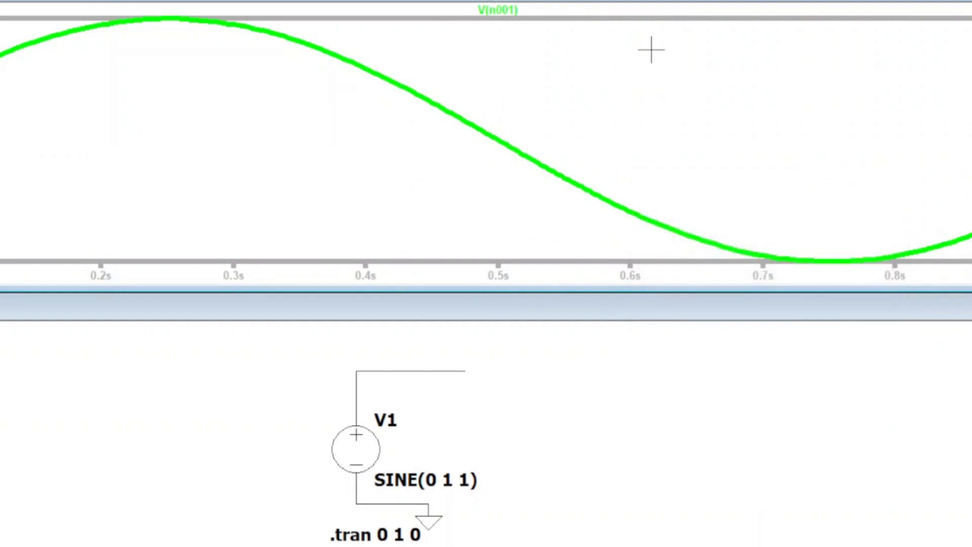
Integrate the V(n001) waveform to examine its interval, average and RMS values, and close the results window
{"action": "left_click", "coordinate": [511, 10], "text": "ctrl"}
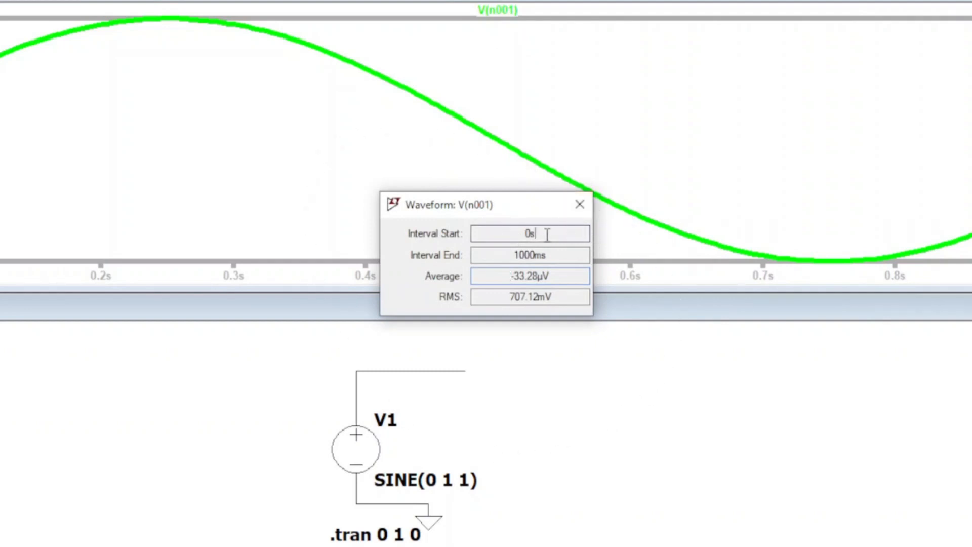
{"action": "left_click", "coordinate": [557, 254]}
{"action": "left_click_drag", "start_coordinate": [553, 276], "coordinate": [483, 278]}
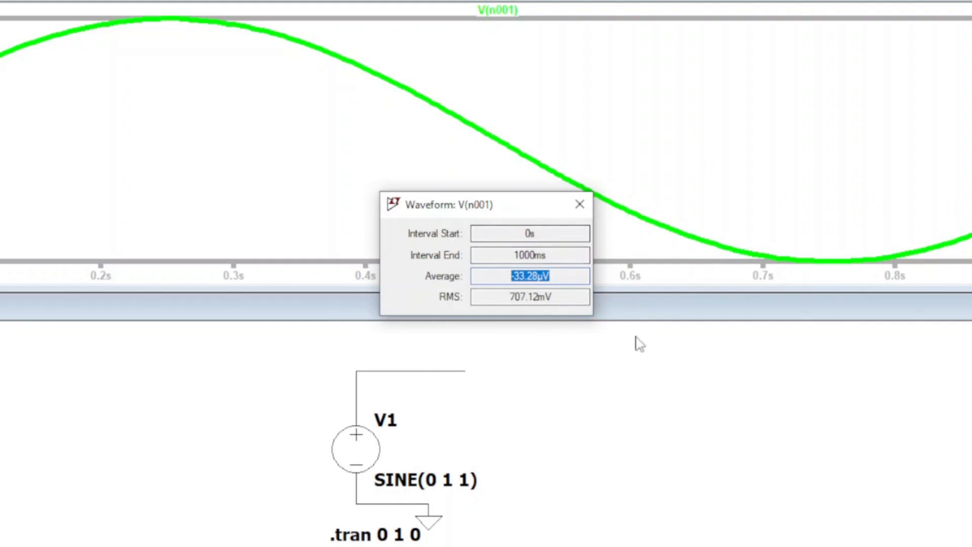
{"action": "left_click_drag", "start_coordinate": [569, 299], "coordinate": [632, 304]}
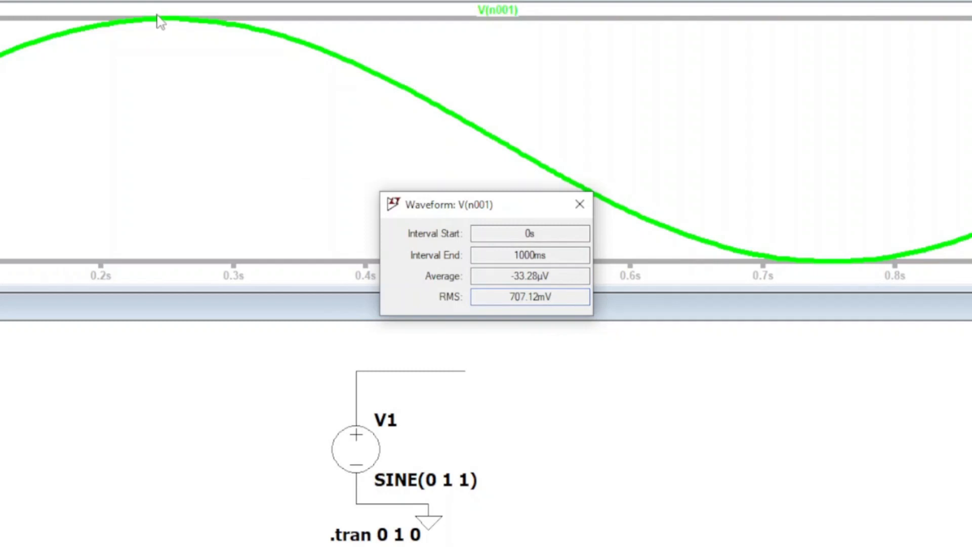
{"action": "double_click", "coordinate": [569, 281]}
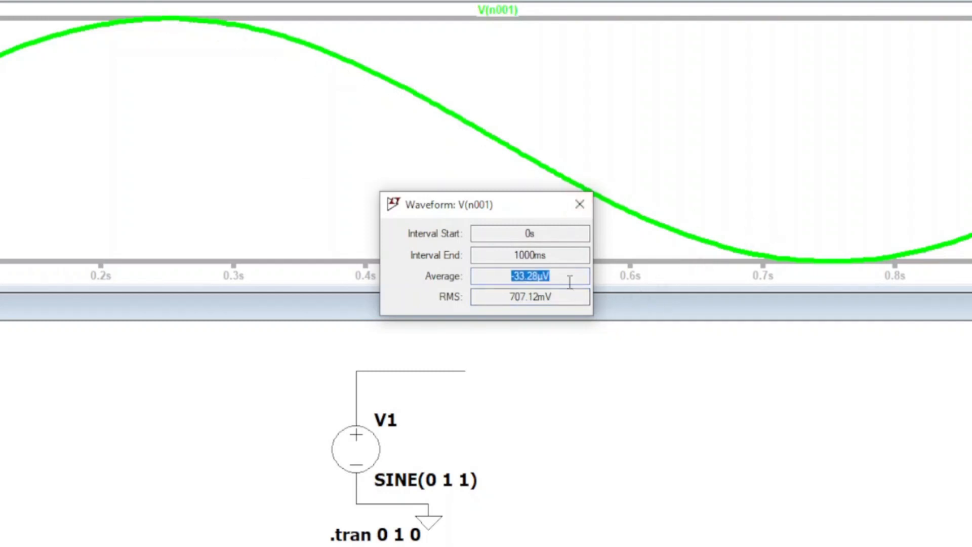
{"action": "left_click", "coordinate": [566, 279]}
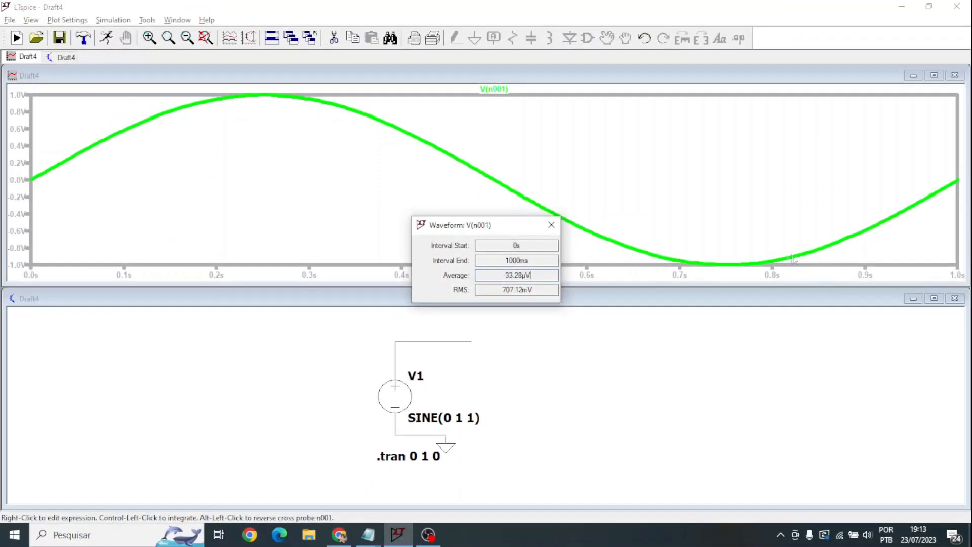
{"action": "left_click_drag", "start_coordinate": [537, 275], "coordinate": [467, 273]}
{"action": "left_click", "coordinate": [552, 278]}
{"action": "left_click_drag", "start_coordinate": [524, 277], "coordinate": [492, 278]}
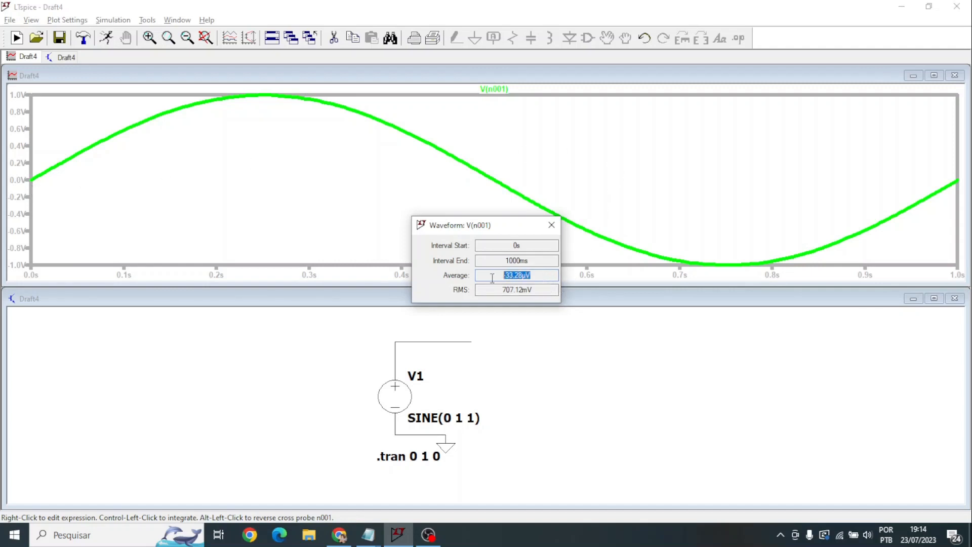
{"action": "left_click", "coordinate": [531, 278]}
{"action": "left_click", "coordinate": [554, 226]}
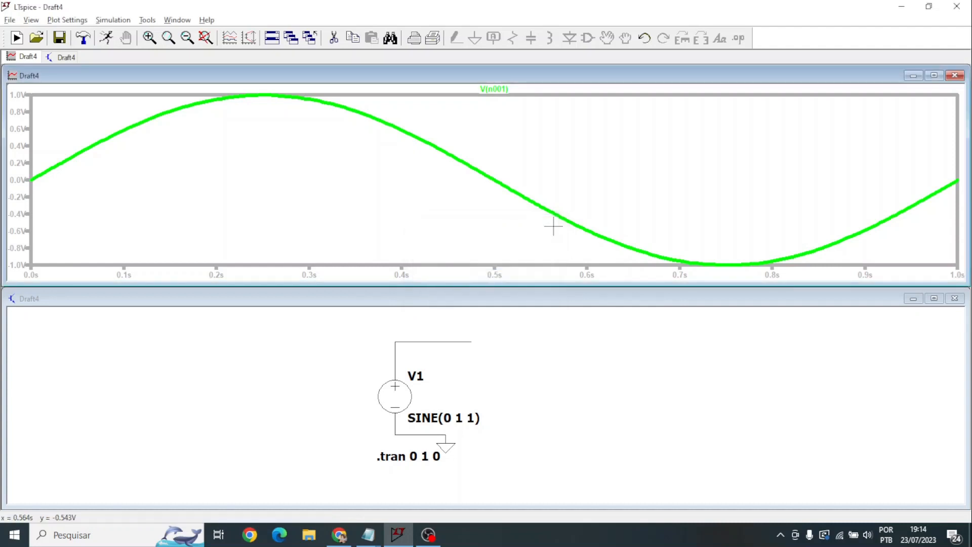
Set the maximum timestep of the transient simulation to 1u and rerun it
{"action": "right_click", "coordinate": [396, 457]}
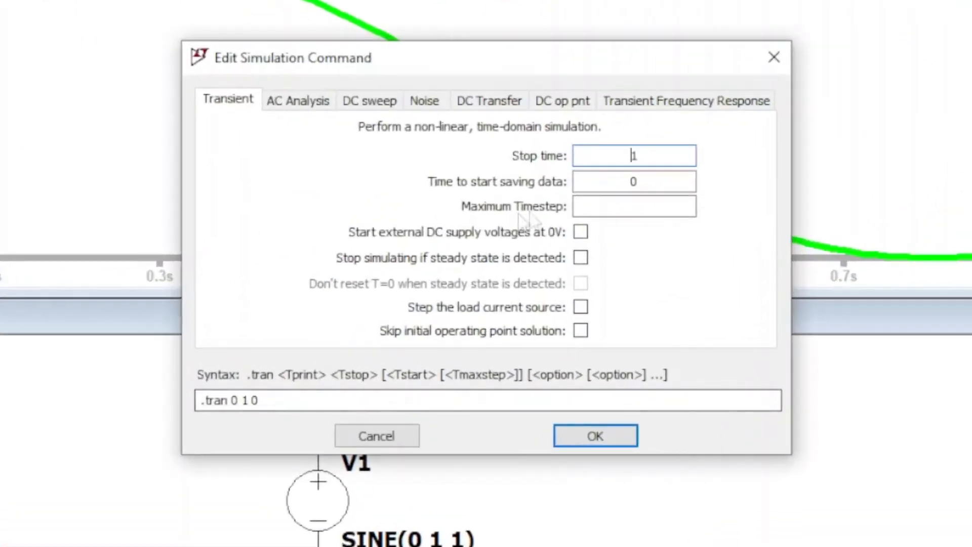
{"action": "left_click", "coordinate": [646, 211]}
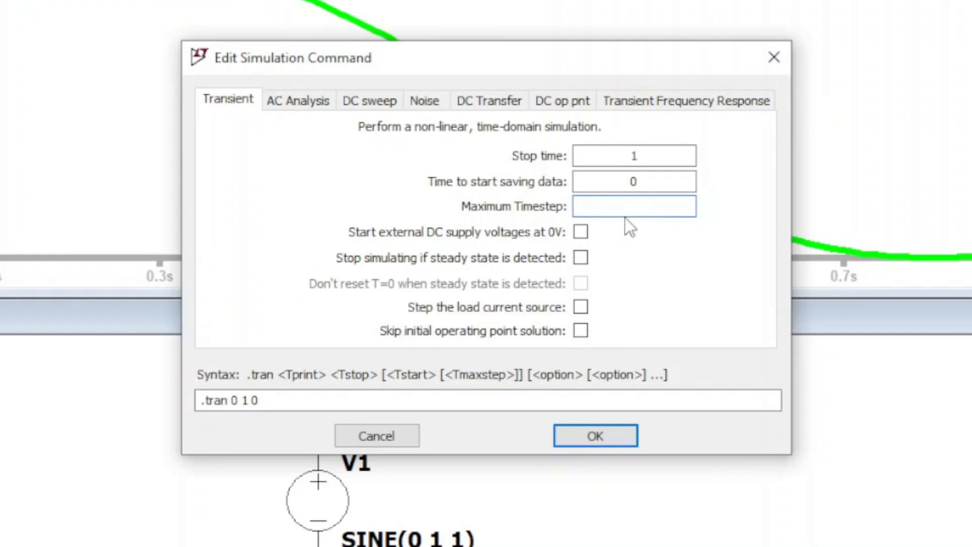
{"action": "type", "text": "1u"}
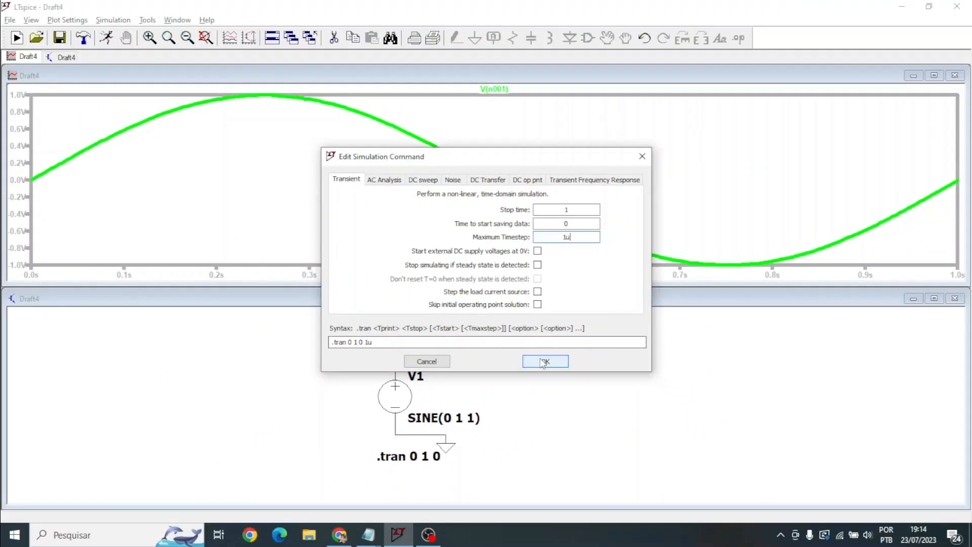
{"action": "left_click", "coordinate": [548, 366]}
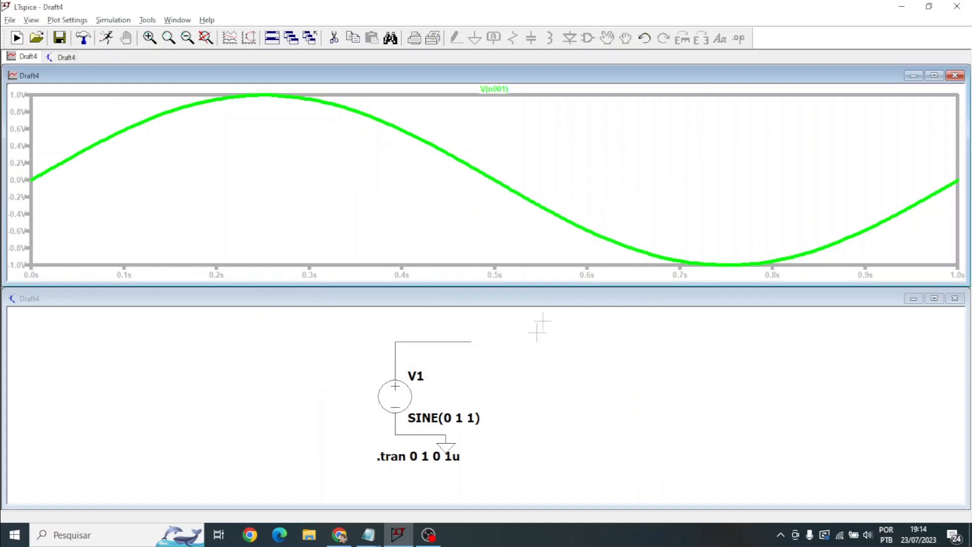
{"action": "left_click", "coordinate": [106, 38]}
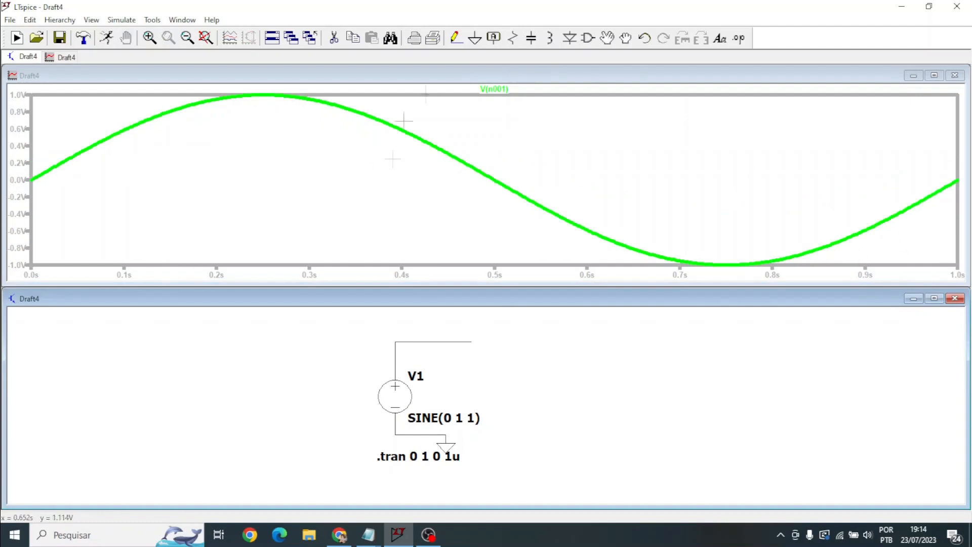
Integrate the V(n001) sine waveform again to examine its average value with the smaller timestep, and close the results window
{"action": "left_click", "coordinate": [514, 90], "text": "ctrl"}
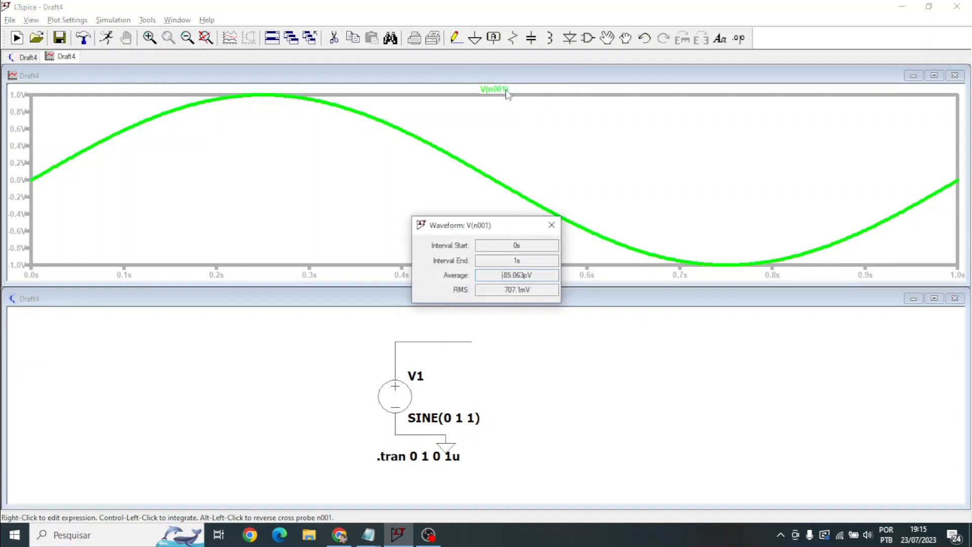
{"action": "left_click_drag", "start_coordinate": [532, 277], "coordinate": [512, 277]}
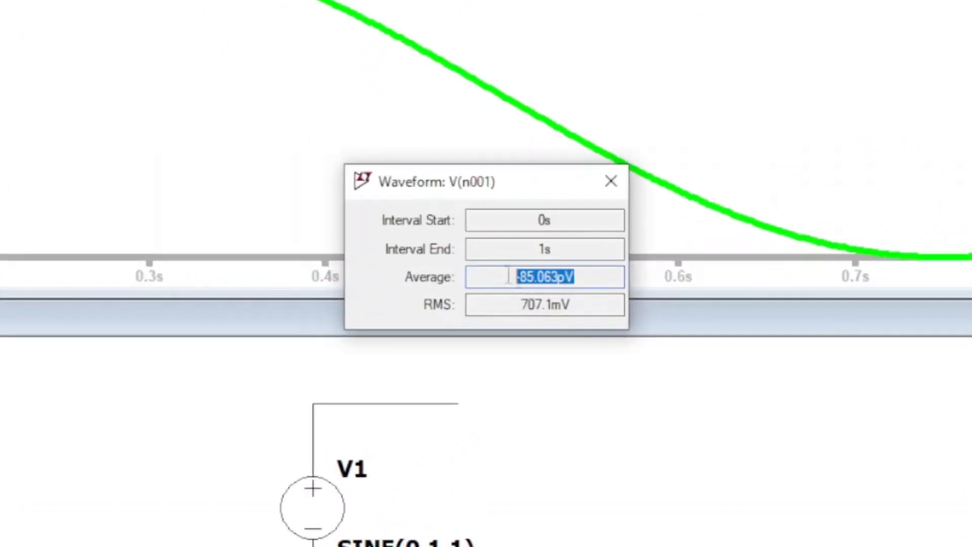
{"action": "left_click", "coordinate": [582, 281]}
{"action": "left_click_drag", "start_coordinate": [586, 281], "coordinate": [518, 278]}
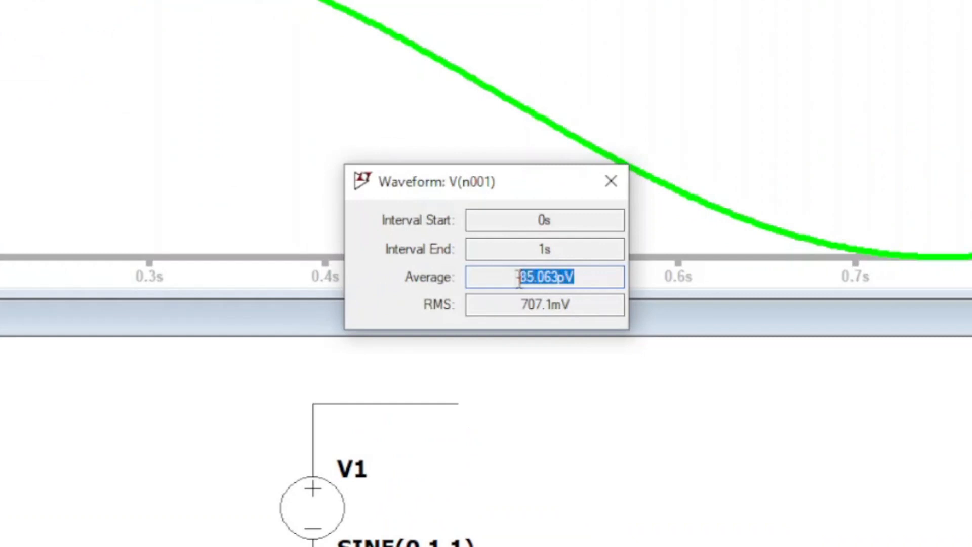
{"action": "left_click", "coordinate": [583, 278]}
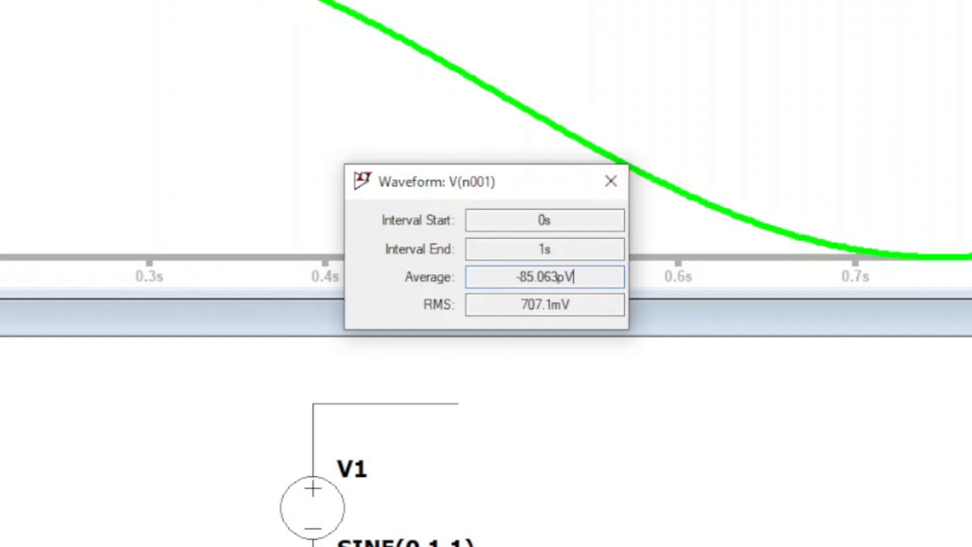
{"action": "left_click_drag", "start_coordinate": [581, 275], "coordinate": [503, 306]}
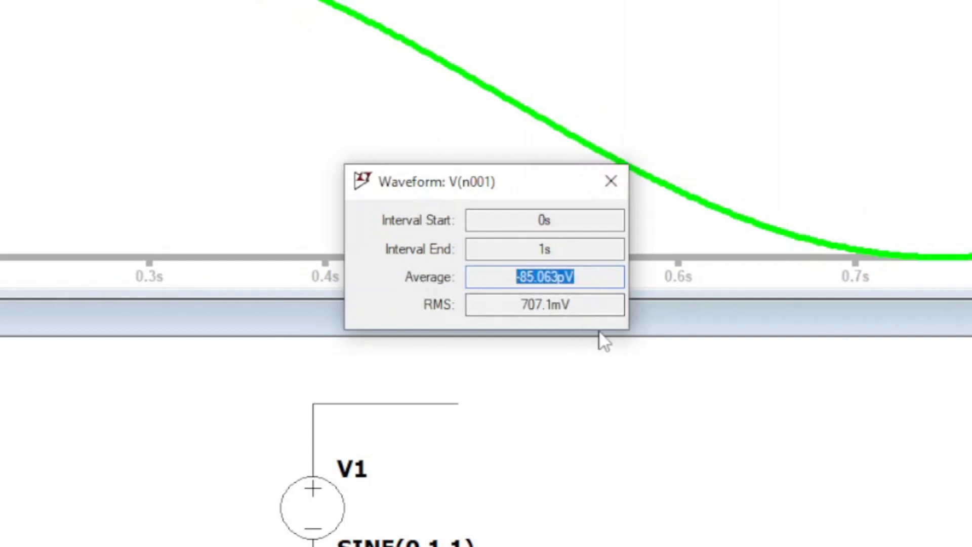
{"action": "left_click", "coordinate": [611, 181]}
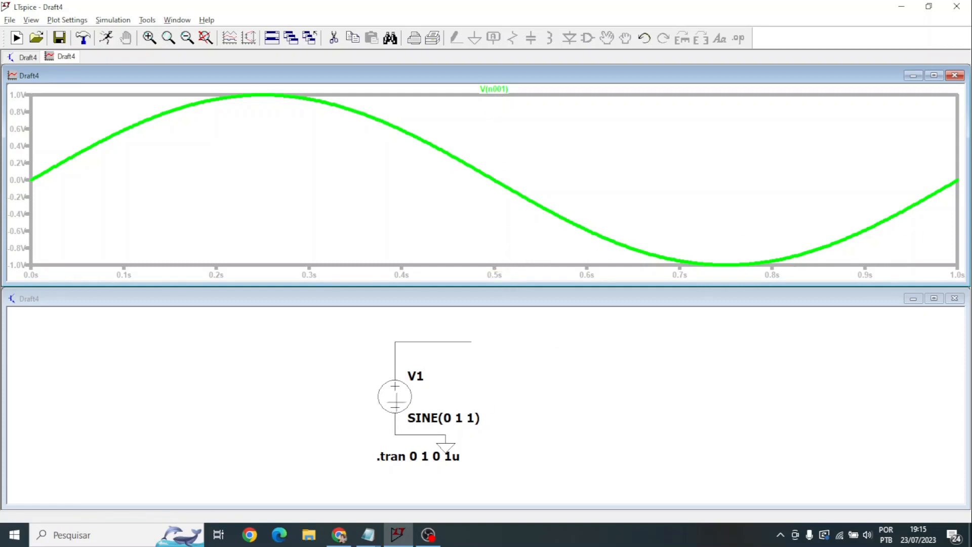
Switch V1's function to PULSE and go through its Vinitial, Von, Tdelay, Trise and Ton parameters
{"action": "right_click", "coordinate": [396, 403]}
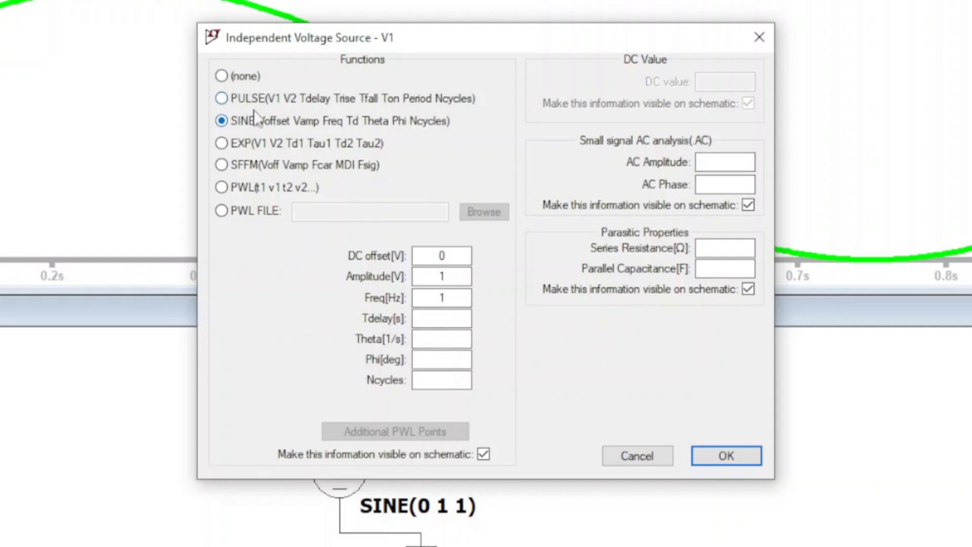
{"action": "left_click", "coordinate": [237, 100]}
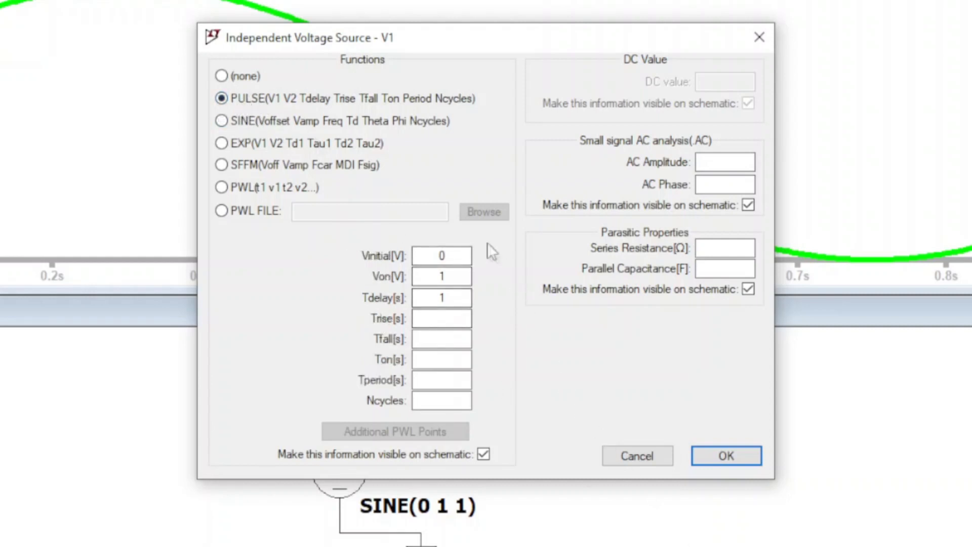
{"action": "left_click", "coordinate": [458, 252]}
{"action": "double_click", "coordinate": [459, 252]}
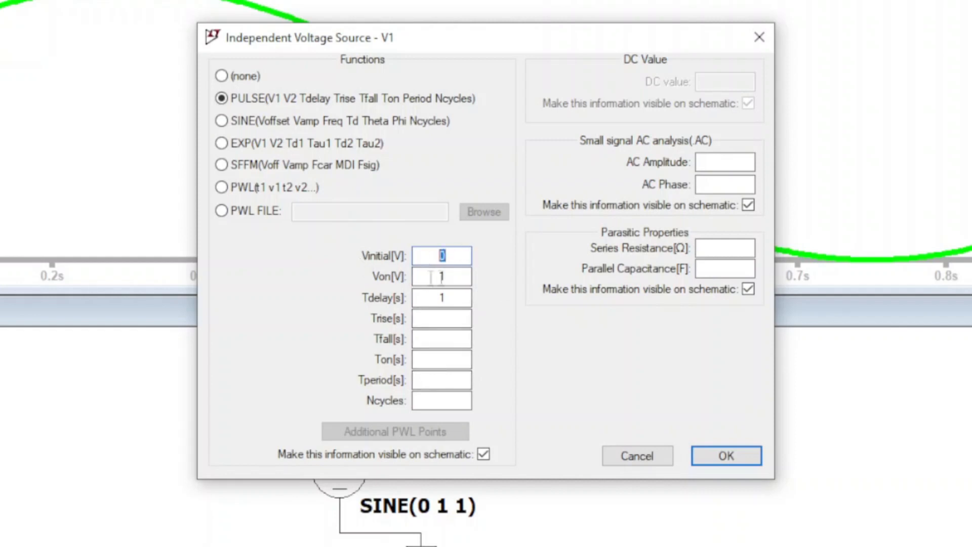
{"action": "double_click", "coordinate": [453, 277]}
{"action": "double_click", "coordinate": [460, 298]}
{"action": "left_click", "coordinate": [446, 318]}
{"action": "left_click", "coordinate": [449, 359]}
Set V1's pulse to an initial voltage of 0, an on voltage of 1 and a delay of 0
{"action": "double_click", "coordinate": [470, 256]}
{"action": "type", "text": "0"}
{"action": "double_click", "coordinate": [449, 277]}
{"action": "key", "text": "Tab"}
{"action": "type", "text": "0"}
Set V1's rise and fall times to 1p, on time to 0.5 and period to 1, and apply the pulse settings
{"action": "left_click", "coordinate": [459, 318]}
{"action": "left_click", "coordinate": [459, 346]}
{"action": "left_click", "coordinate": [430, 362]}
{"action": "type", "text": "0"}
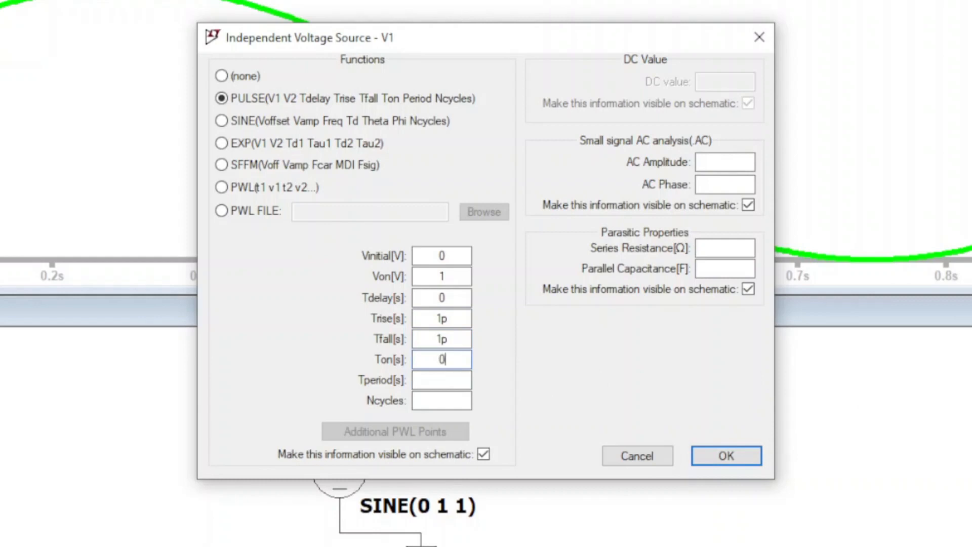
{"action": "type", "text": ".5"}
{"action": "left_click", "coordinate": [465, 386]}
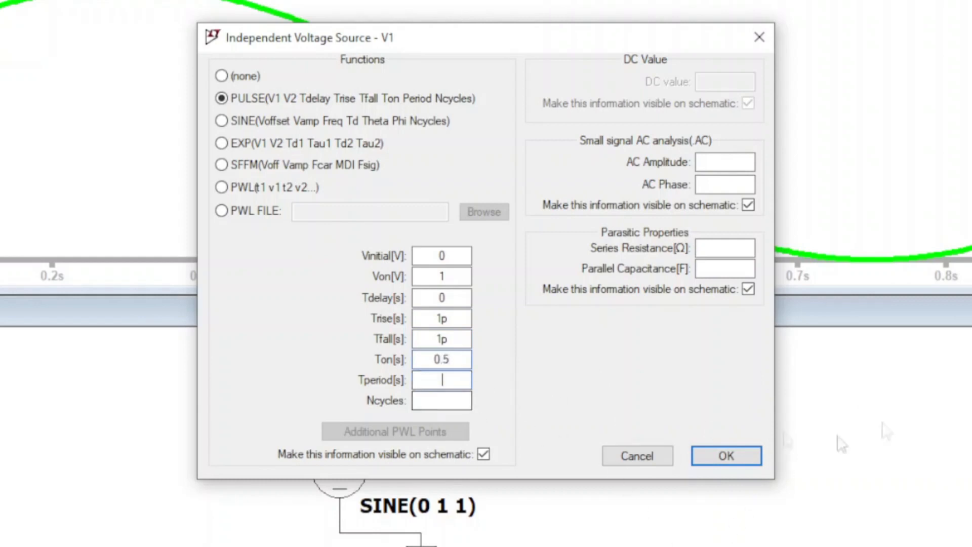
{"action": "type", "text": "1"}
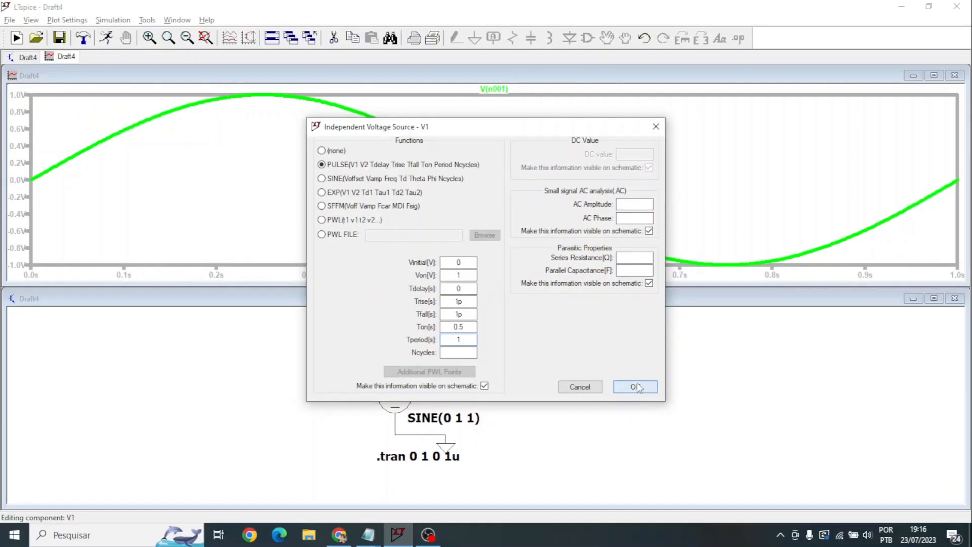
{"action": "left_click", "coordinate": [637, 387]}
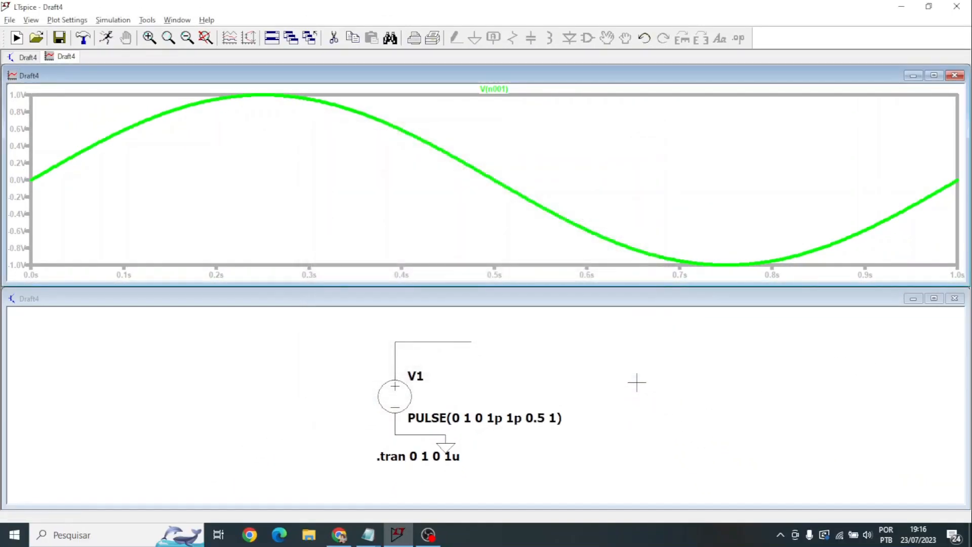
Run the simulation with the pulse source, read V(n001) with a cursor just after 0.5 s, and close the cursor readout
{"action": "left_click", "coordinate": [106, 38]}
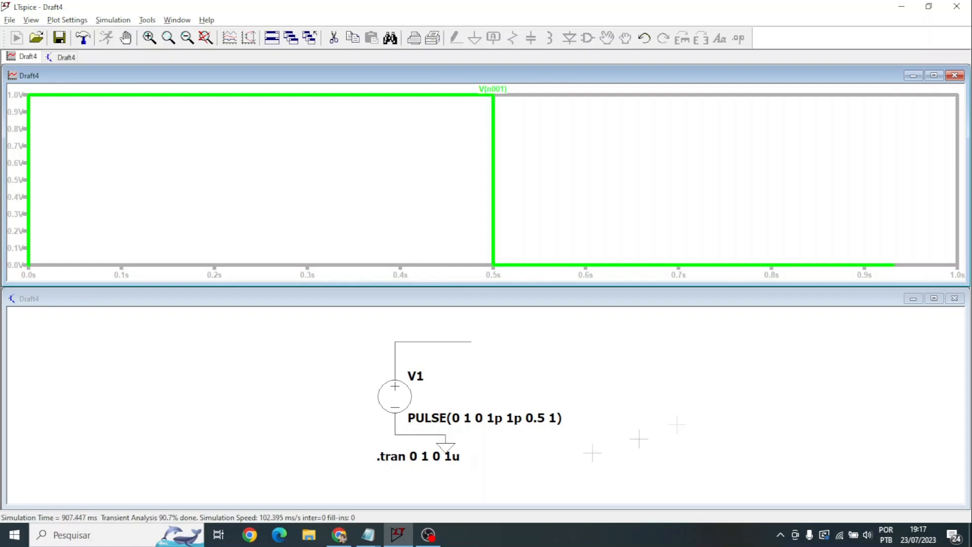
{"action": "left_click", "coordinate": [911, 375]}
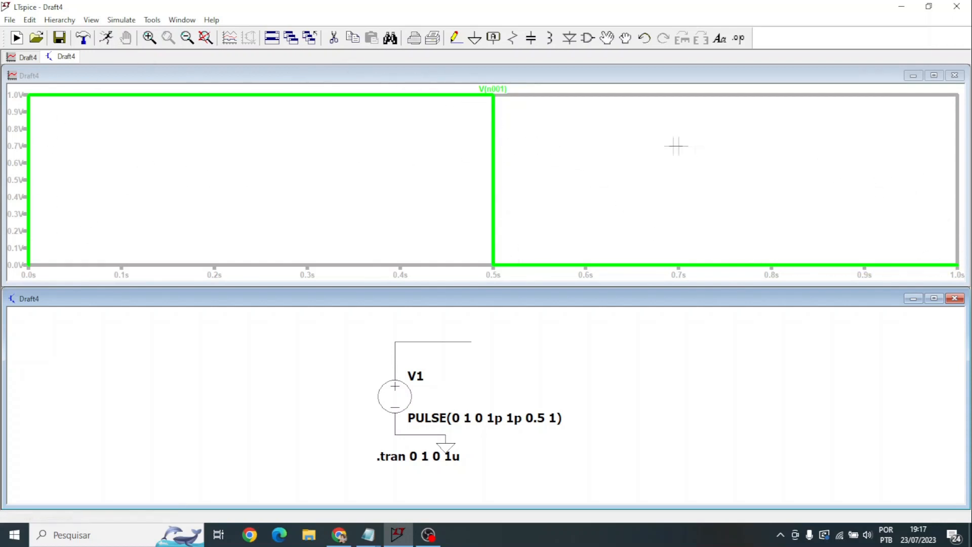
{"action": "left_click", "coordinate": [506, 89]}
{"action": "mouse_move", "coordinate": [494, 104]}
{"action": "left_mouse_down"}
{"action": "mouse_move", "coordinate": [590, 124]}
{"action": "mouse_move", "coordinate": [413, 129]}
{"action": "mouse_move", "coordinate": [308, 94]}
{"action": "mouse_move", "coordinate": [448, 106]}
{"action": "mouse_move", "coordinate": [489, 150]}
{"action": "mouse_move", "coordinate": [616, 155]}
{"action": "mouse_move", "coordinate": [454, 137]}
{"action": "mouse_move", "coordinate": [482, 151]}
{"action": "mouse_move", "coordinate": [559, 246]}
{"action": "left_mouse_up"}
{"action": "left_click", "coordinate": [738, 244]}
{"action": "left_click_drag", "start_coordinate": [748, 259], "coordinate": [744, 236]}
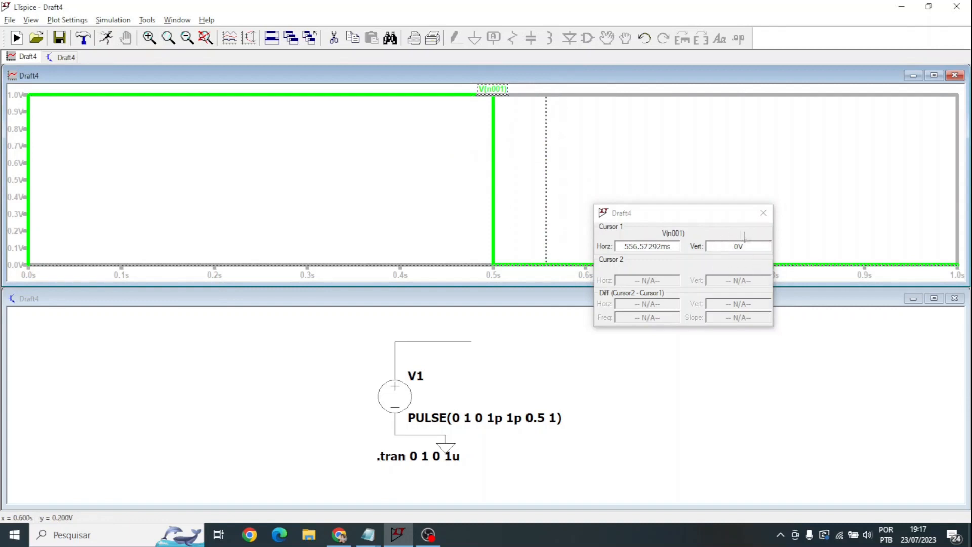
{"action": "left_click", "coordinate": [763, 213]}
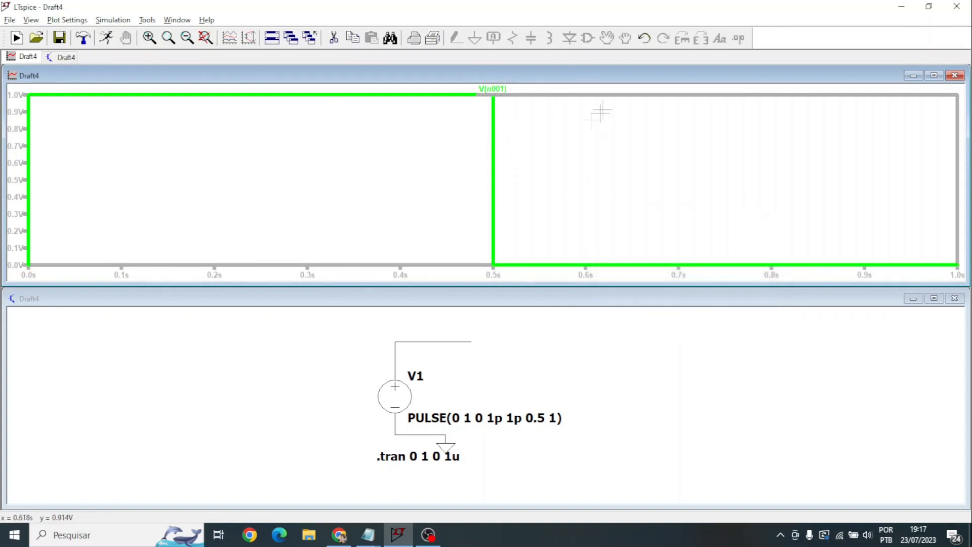
Integrate the V(n001) pulse waveform to examine its average and RMS values, and close the results window
{"action": "left_click", "coordinate": [507, 89], "text": "ctrl"}
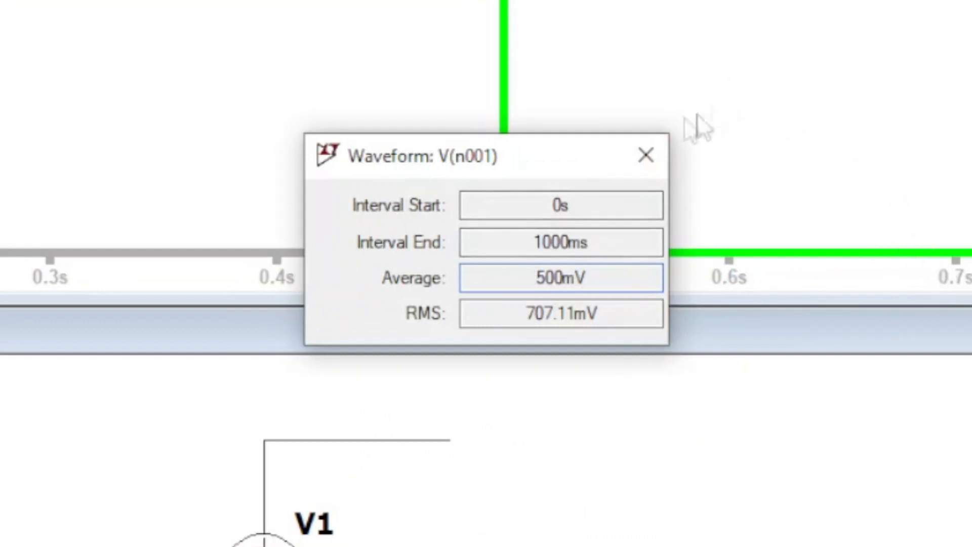
{"action": "left_click_drag", "start_coordinate": [601, 277], "coordinate": [518, 273]}
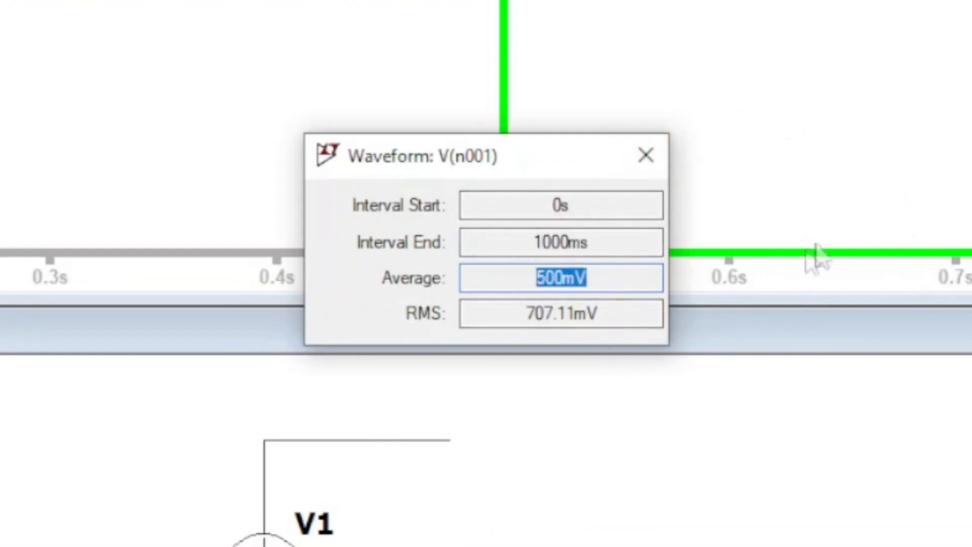
{"action": "left_click", "coordinate": [611, 276]}
{"action": "left_click", "coordinate": [633, 312]}
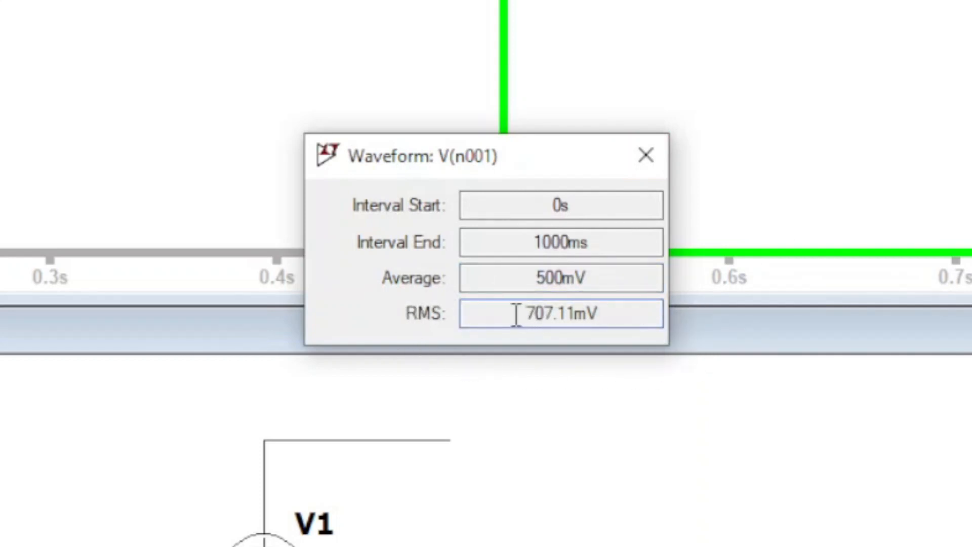
{"action": "left_click_drag", "start_coordinate": [512, 314], "coordinate": [616, 318]}
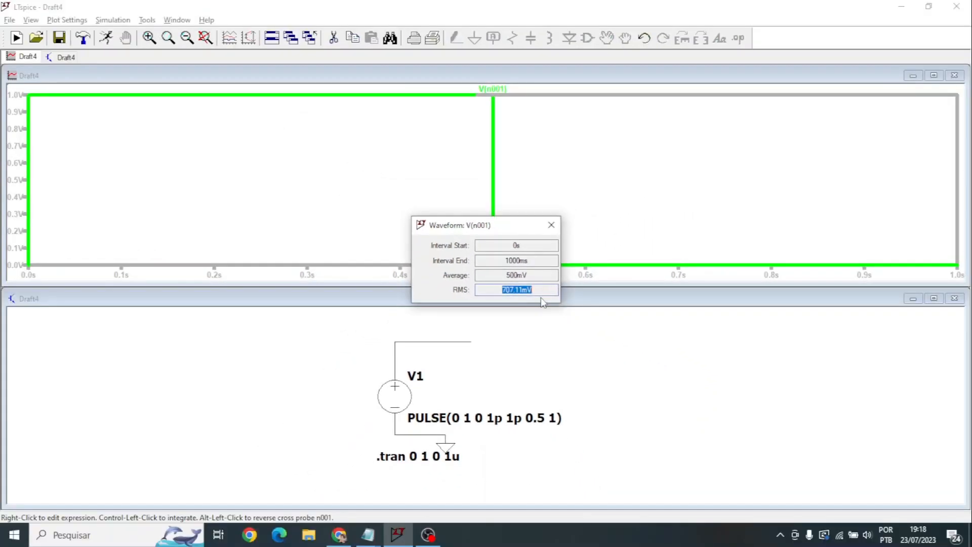
{"action": "key", "text": "Escape"}
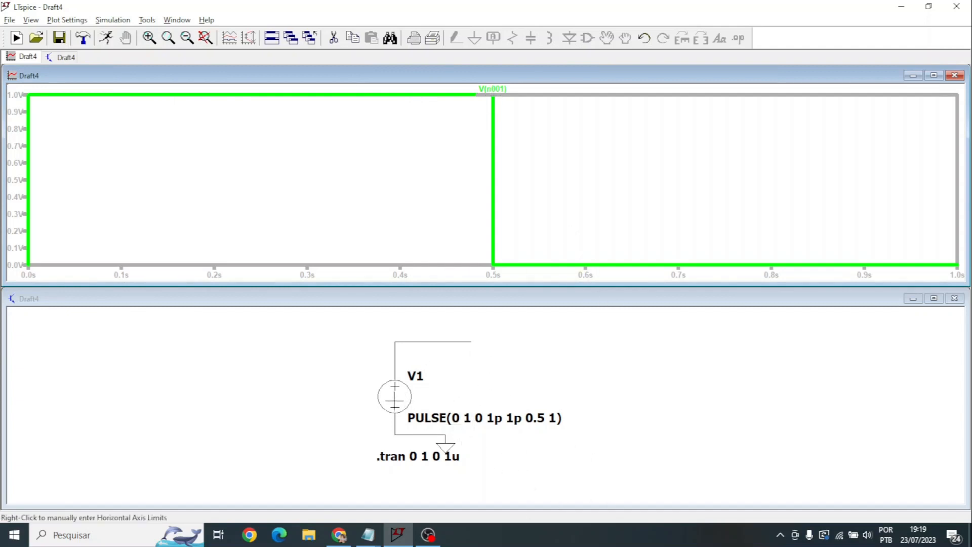
Set V1's pulse rise and fall times to 0.5 and on time to 1p, and rerun the simulation
{"action": "right_click", "coordinate": [397, 401]}
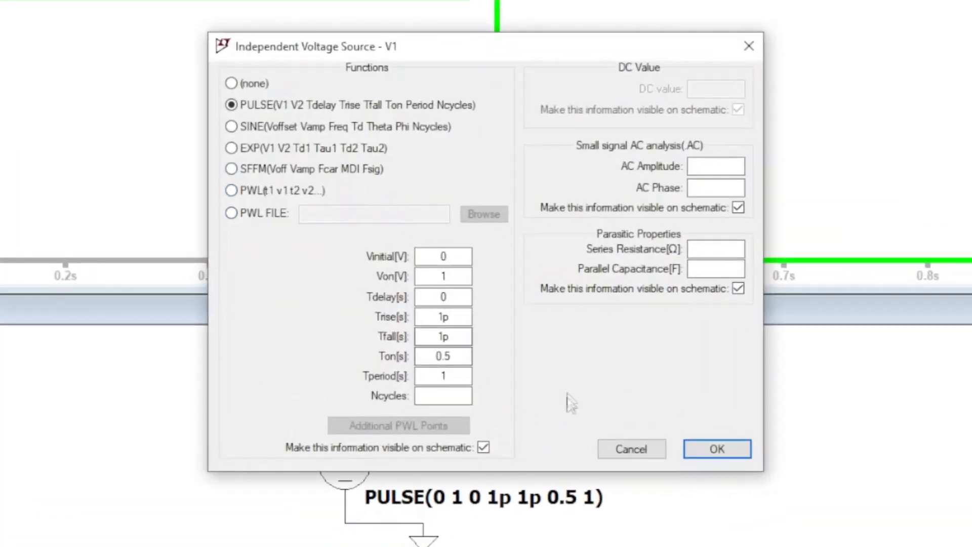
{"action": "double_click", "coordinate": [445, 317]}
{"action": "type", "text": "0.5"}
{"action": "key", "text": "Tab"}
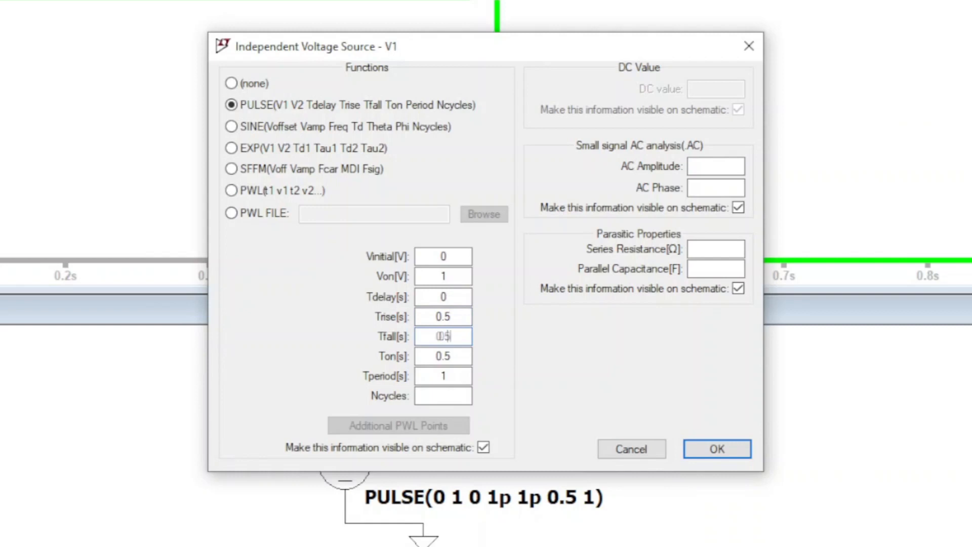
{"action": "key", "text": "Tab"}
{"action": "type", "text": "1p"}
{"action": "key", "text": "Tab"}
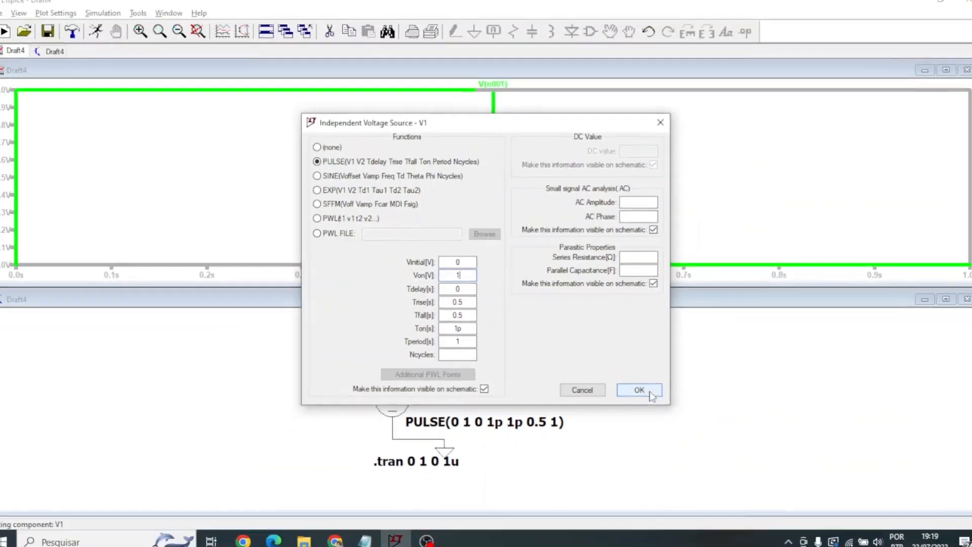
{"action": "left_click", "coordinate": [716, 438]}
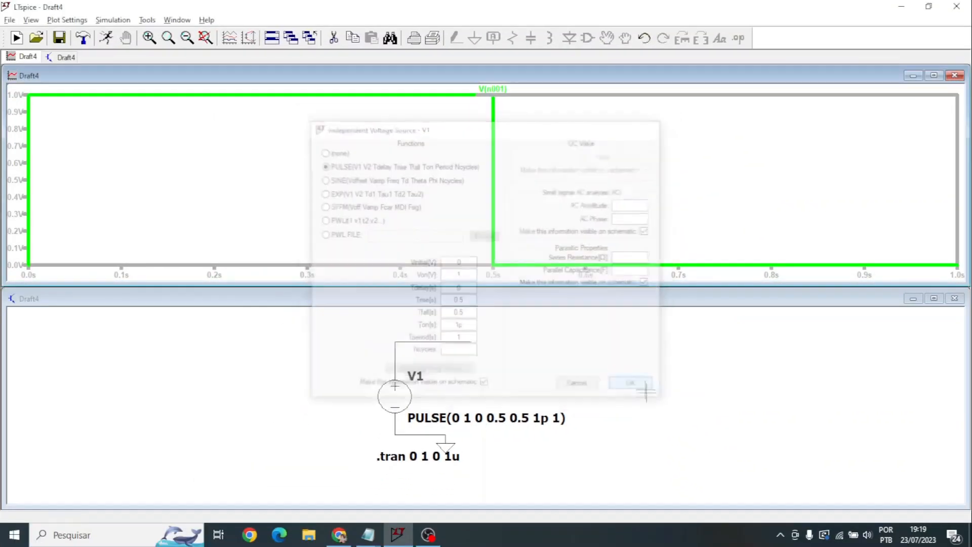
{"action": "left_click", "coordinate": [106, 38]}
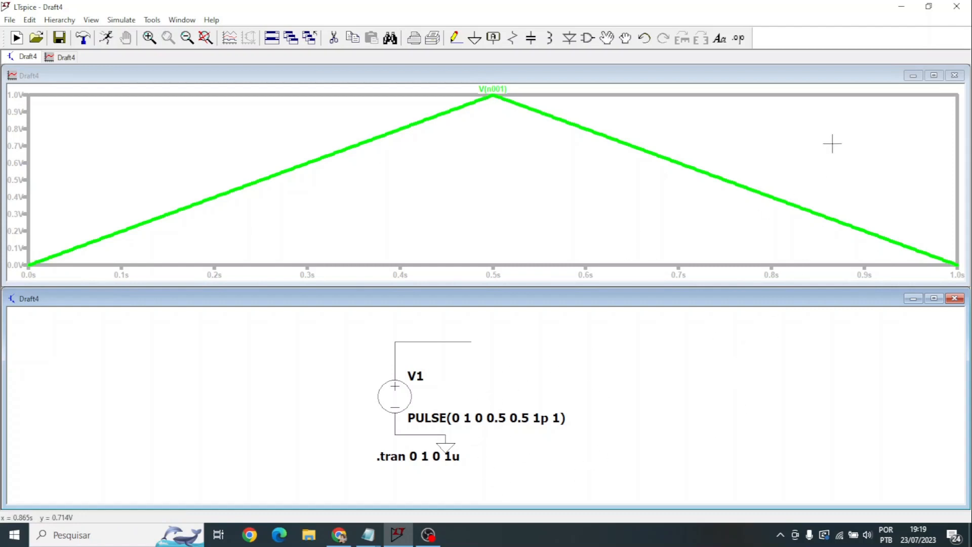
Set the transient simulation's stop time to 2 and rerun it
{"action": "right_click", "coordinate": [436, 456]}
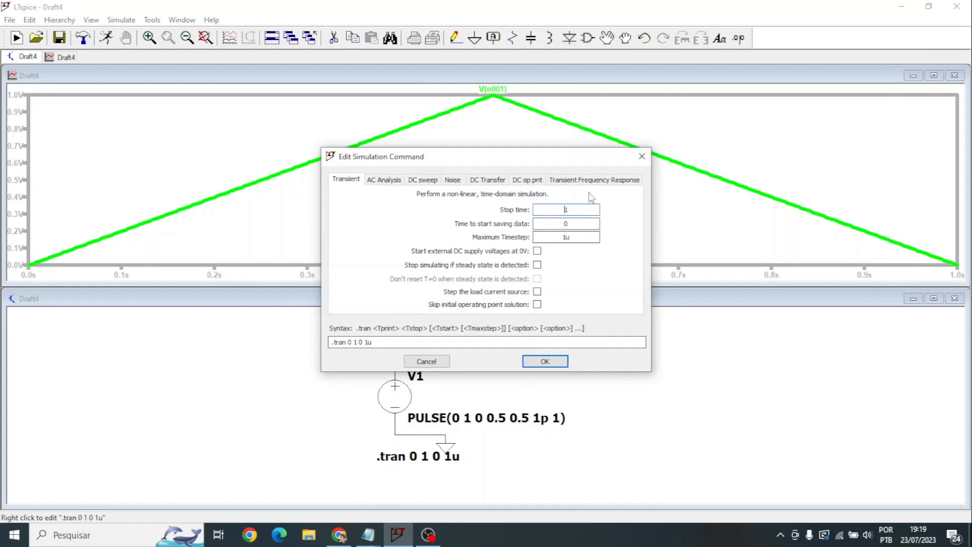
{"action": "type", "text": "2"}
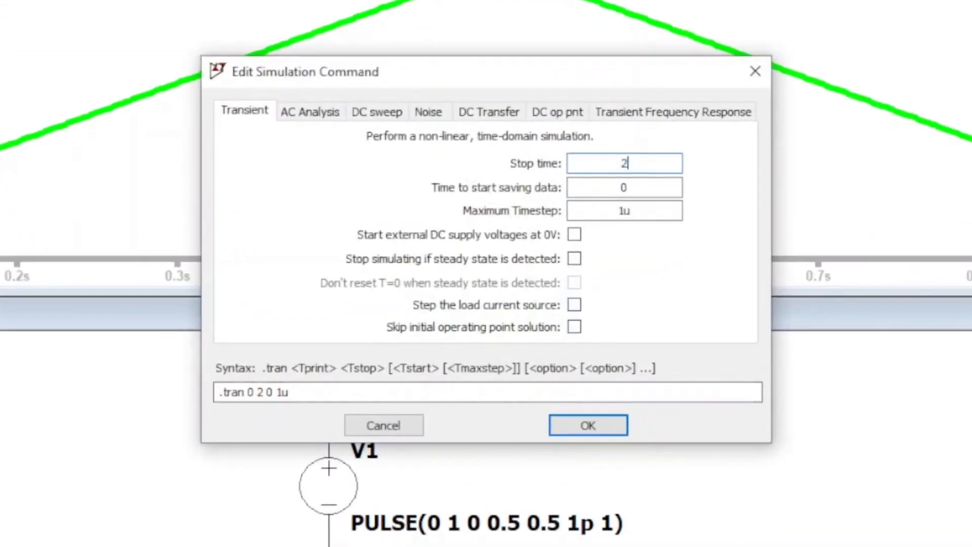
{"action": "left_click", "coordinate": [606, 424]}
{"action": "left_click", "coordinate": [105, 38]}
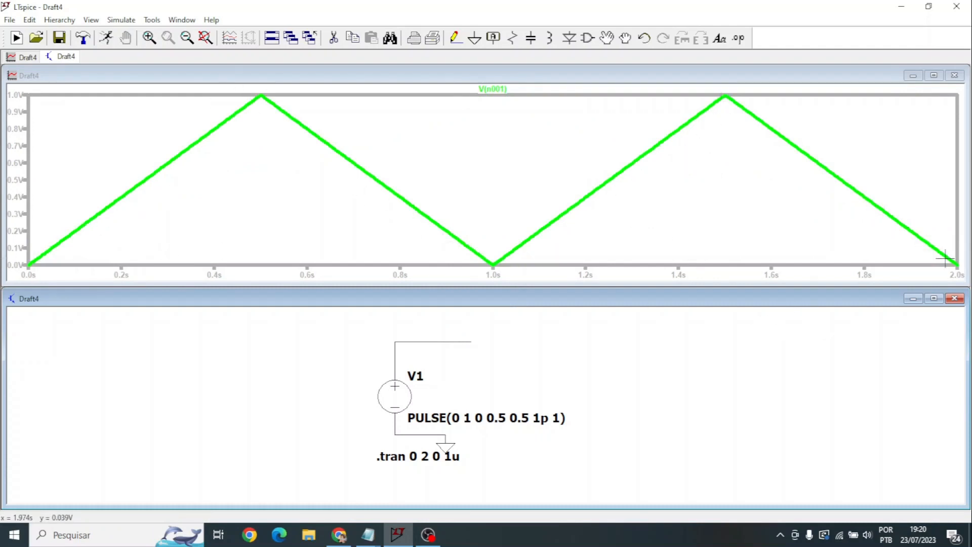
Attach two measurement cursors to the V(n001) triangular trace, placing them at about 0.53 s and 1.37 s
{"action": "left_click", "coordinate": [532, 92]}
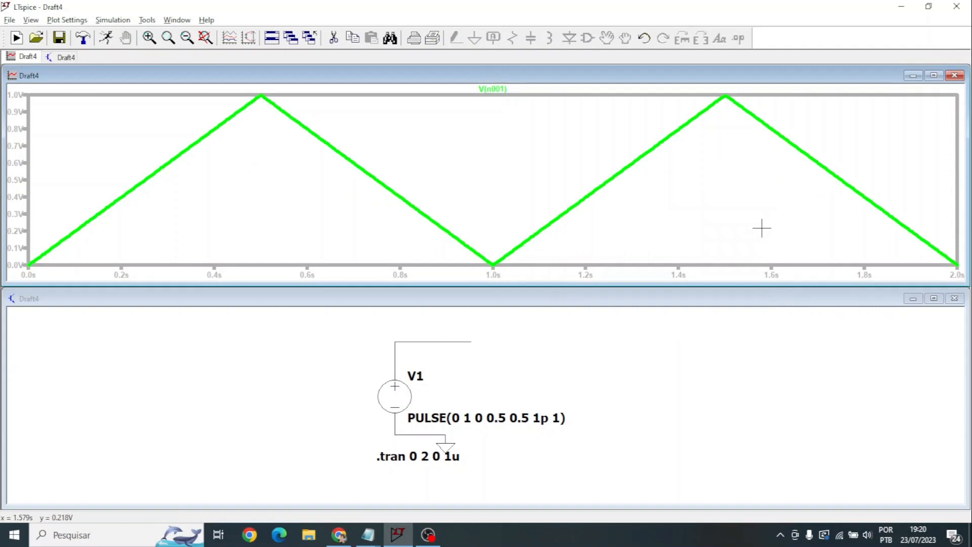
{"action": "left_click", "coordinate": [514, 89]}
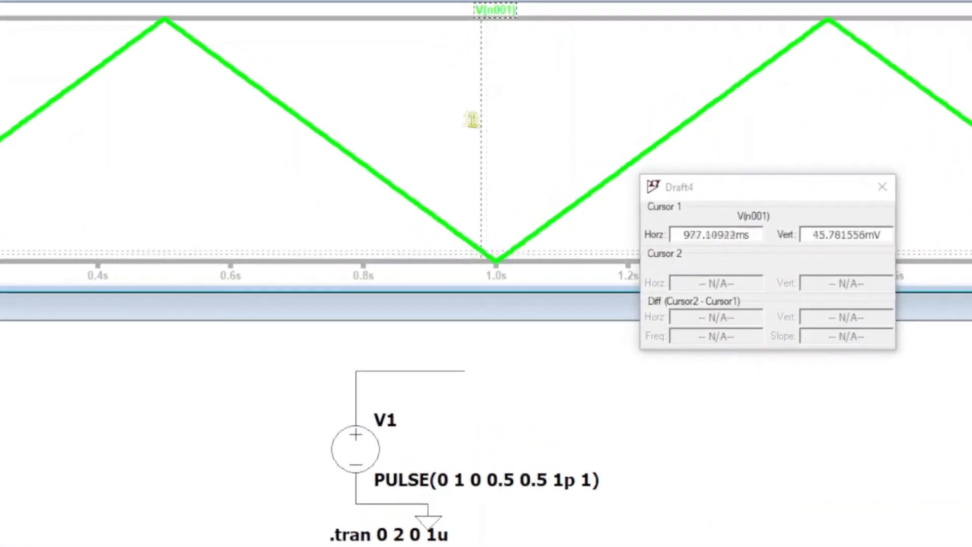
{"action": "mouse_move", "coordinate": [471, 120]}
{"action": "left_mouse_down"}
{"action": "mouse_move", "coordinate": [364, 117]}
{"action": "mouse_move", "coordinate": [219, 82]}
{"action": "mouse_move", "coordinate": [346, 164]}
{"action": "left_mouse_up"}
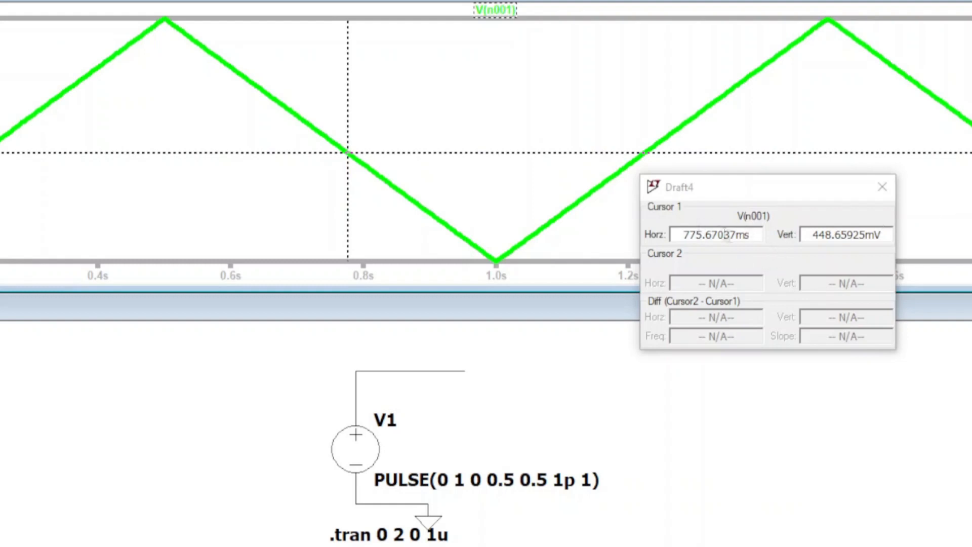
{"action": "left_click", "coordinate": [511, 11]}
{"action": "mouse_move", "coordinate": [495, 154]}
{"action": "left_mouse_down"}
{"action": "mouse_move", "coordinate": [605, 150]}
{"action": "mouse_move", "coordinate": [742, 117]}
{"action": "left_mouse_up"}
{"action": "left_click_drag", "start_coordinate": [348, 152], "coordinate": [184, 33]}
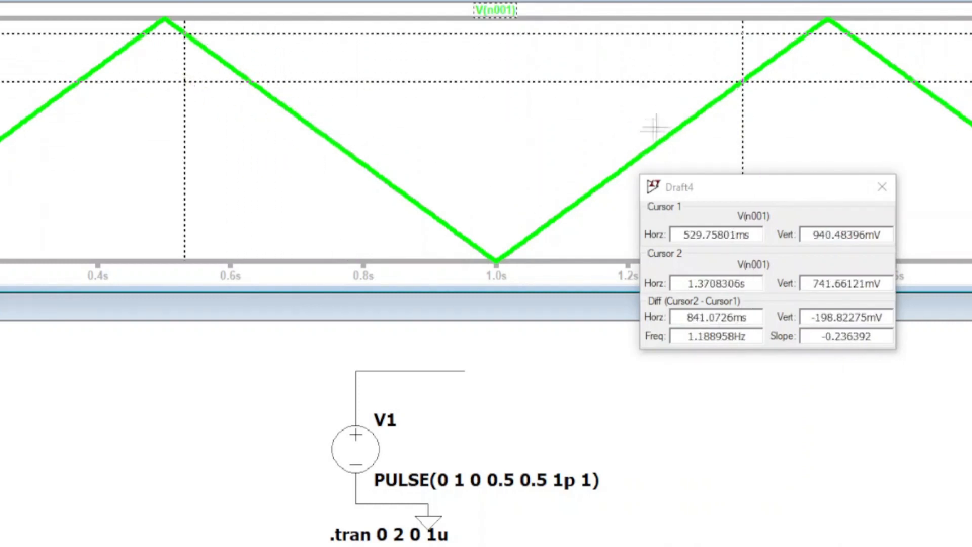
Align the two cursors with the triangular wave's peaks near 0.5 s and 1.5 s, examine their differences, and close the cursor readout
{"action": "left_click_drag", "start_coordinate": [742, 86], "coordinate": [826, 76]}
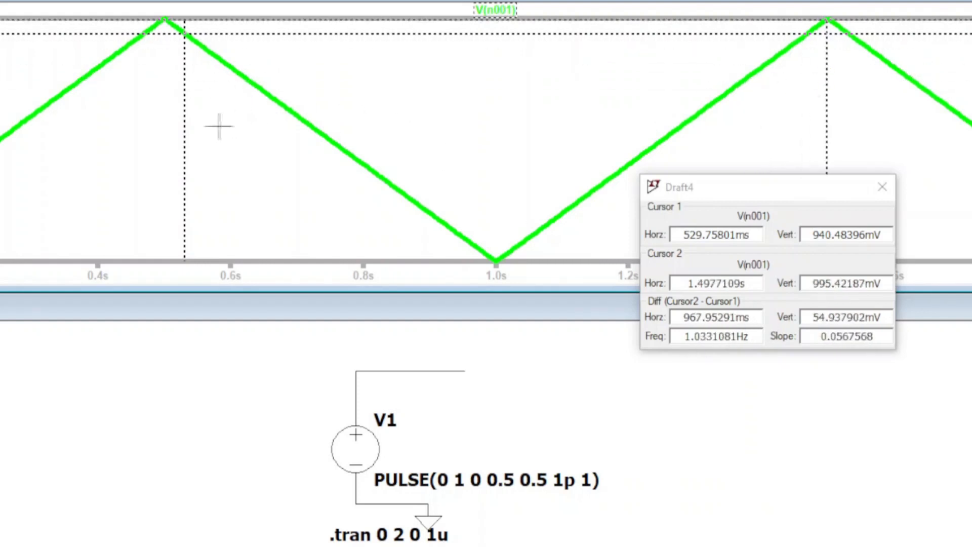
{"action": "left_click_drag", "start_coordinate": [184, 81], "coordinate": [161, 73]}
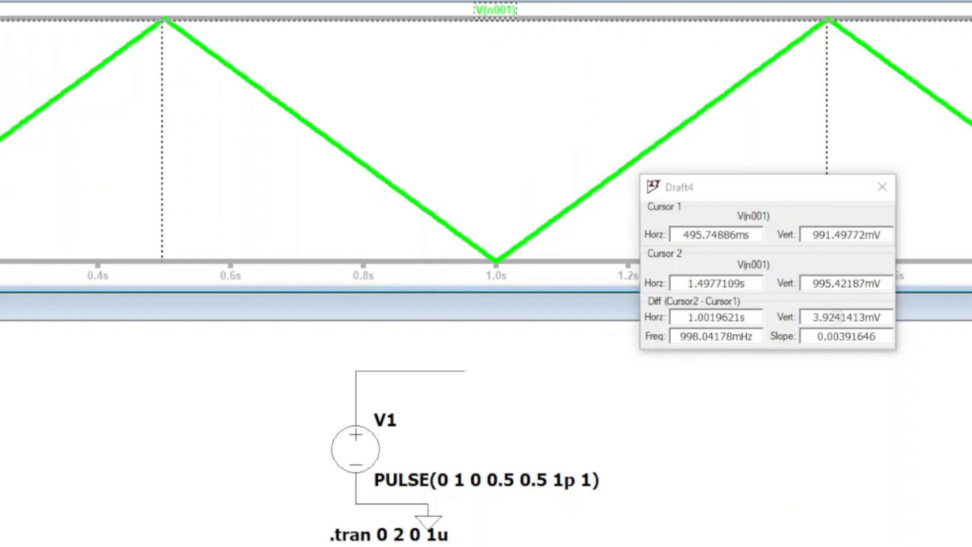
{"action": "left_click_drag", "start_coordinate": [824, 68], "coordinate": [827, 68]}
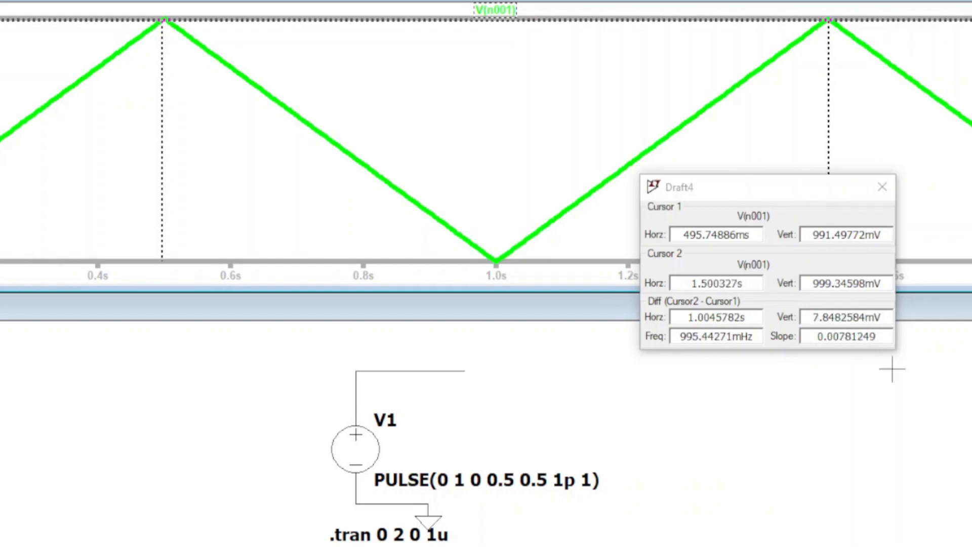
{"action": "double_click", "coordinate": [821, 319]}
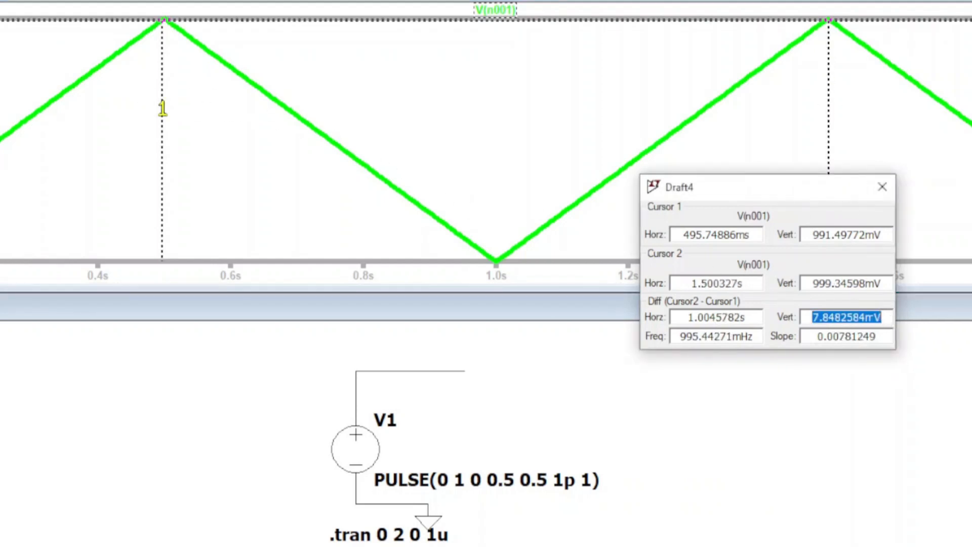
{"action": "left_click_drag", "start_coordinate": [160, 104], "coordinate": [166, 110]}
{"action": "left_click", "coordinate": [883, 186]}
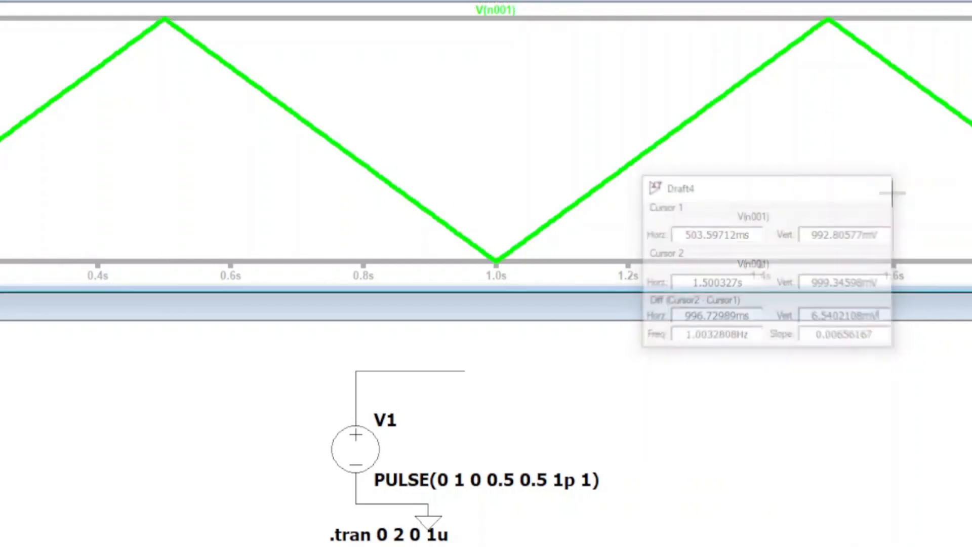
Integrate the V(n001) triangular waveform to examine its average and RMS values, and close the results window
{"action": "left_click", "coordinate": [514, 10], "text": "ctrl"}
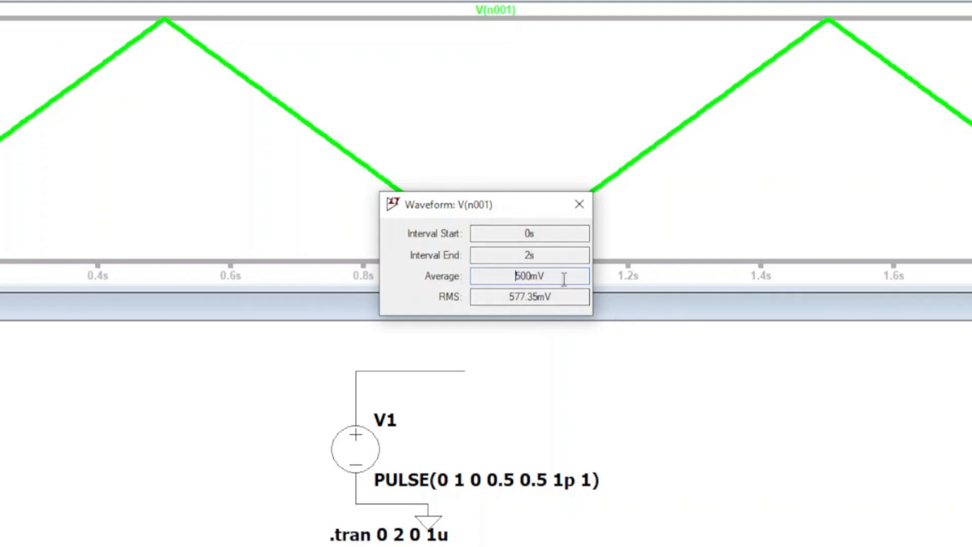
{"action": "left_click_drag", "start_coordinate": [559, 275], "coordinate": [500, 273]}
{"action": "left_click", "coordinate": [551, 276]}
{"action": "left_click_drag", "start_coordinate": [551, 276], "coordinate": [448, 274]}
{"action": "left_click", "coordinate": [571, 276]}
{"action": "left_click_drag", "start_coordinate": [572, 276], "coordinate": [490, 276]}
{"action": "left_click_drag", "start_coordinate": [557, 298], "coordinate": [482, 318]}
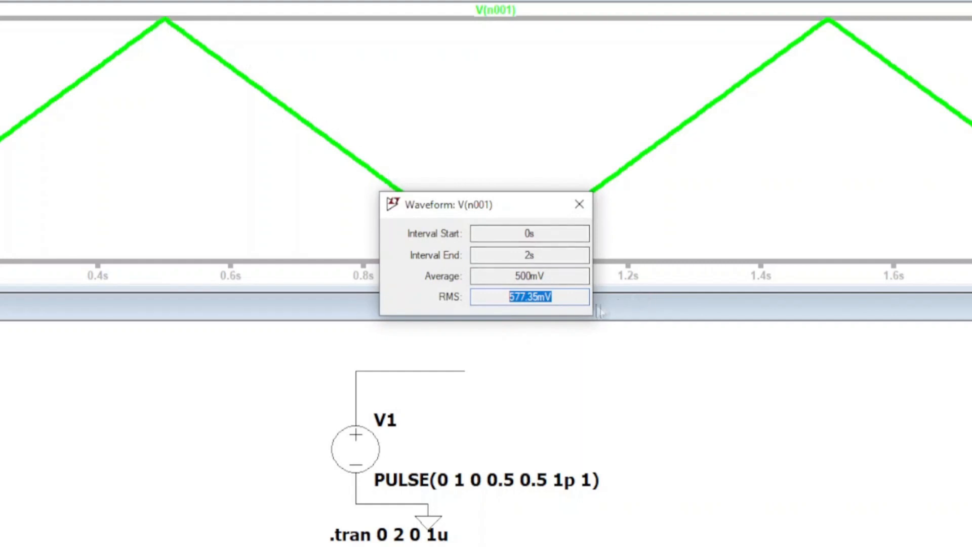
{"action": "left_click", "coordinate": [569, 302]}
{"action": "left_click", "coordinate": [579, 204]}
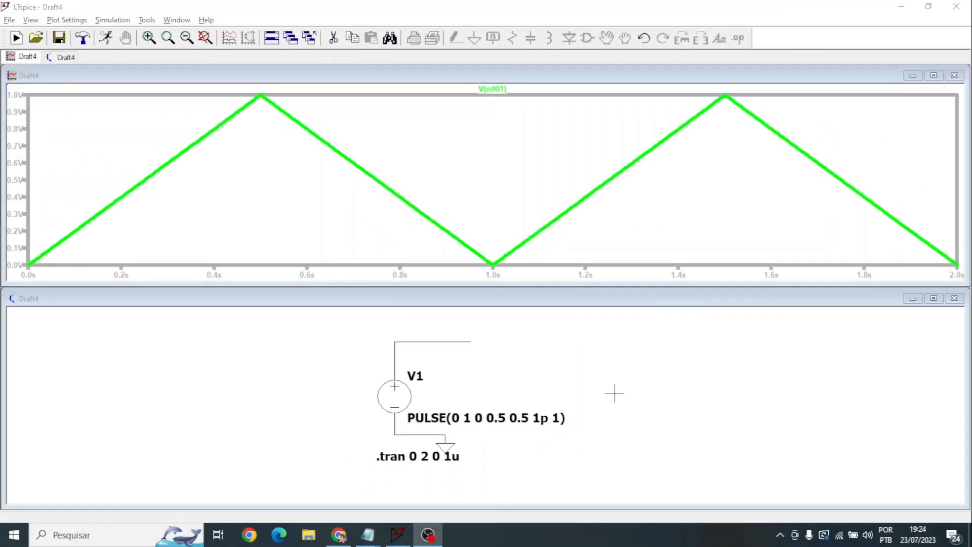